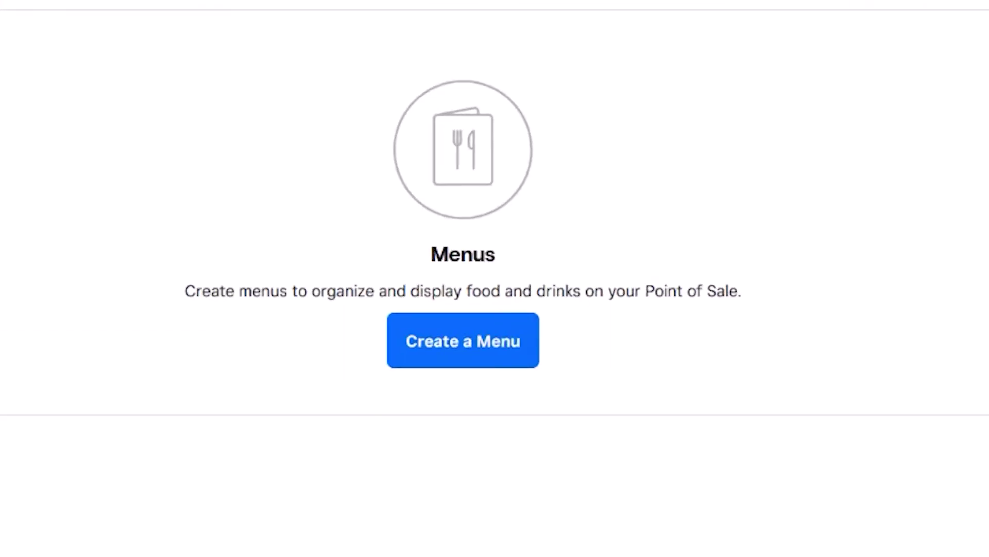
Step: Build a new menu manually, name it 'Coffee Menu', and save it
click(463, 341)
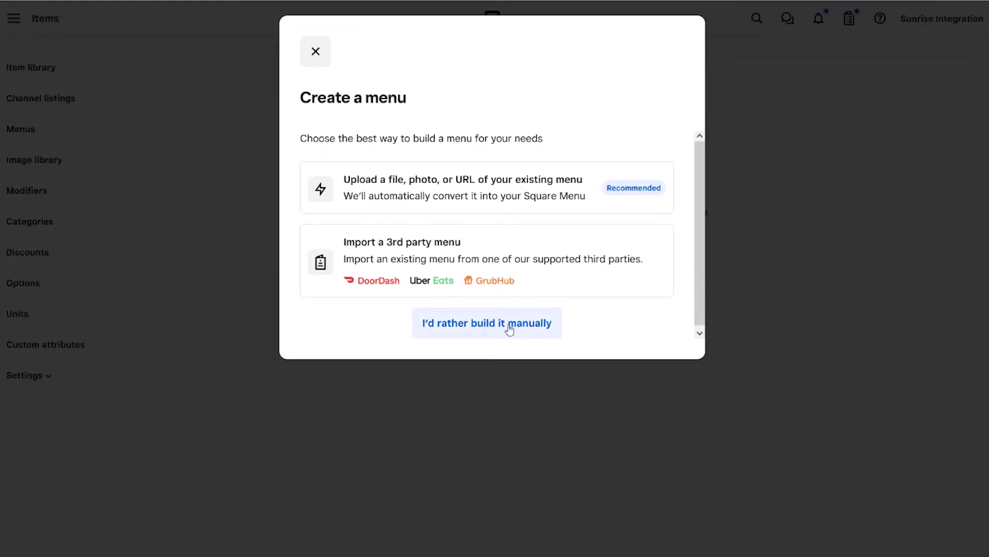
click(436, 324)
text(Coffee)
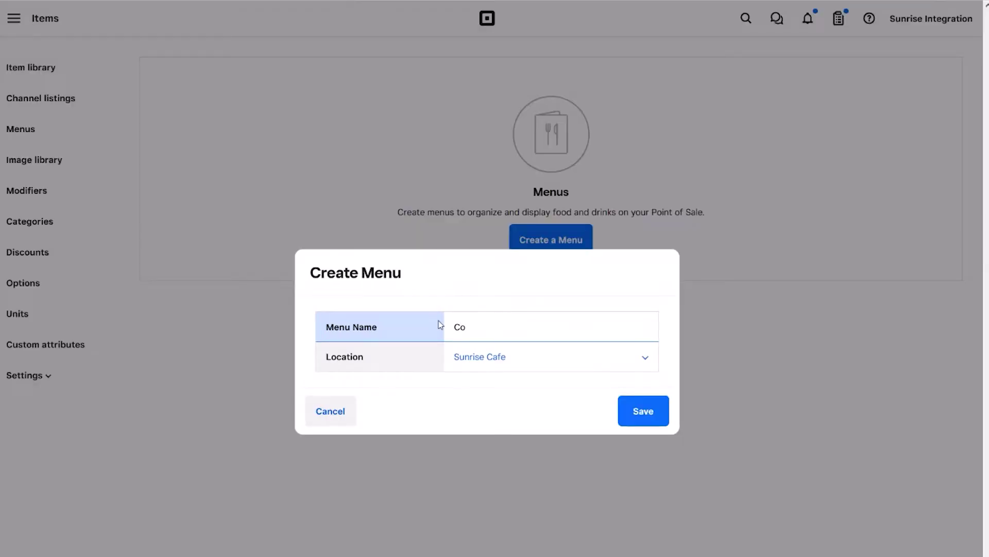
text( Menu)
click(643, 412)
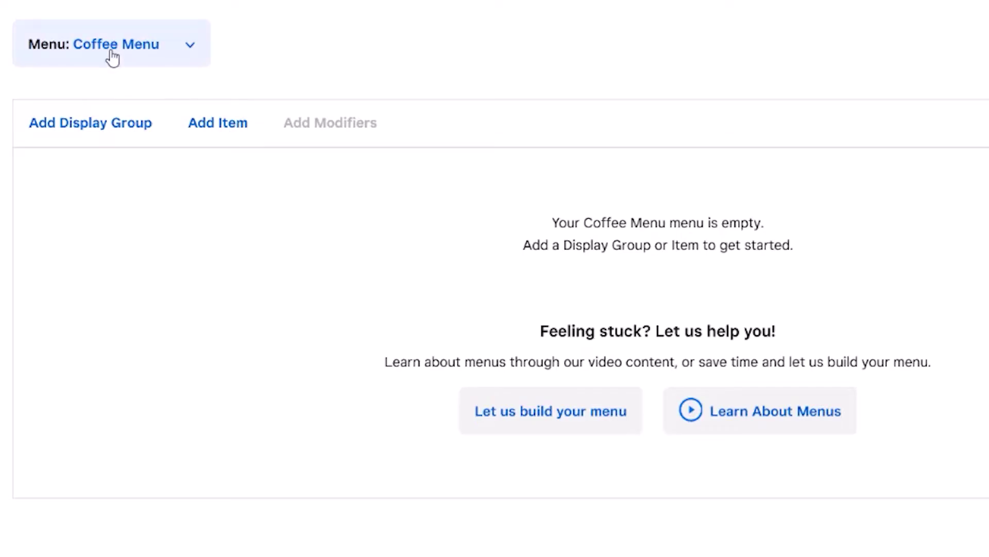
Step: Add the $4.99 Dark Roast item to the menu with a blue tile colour
click(223, 126)
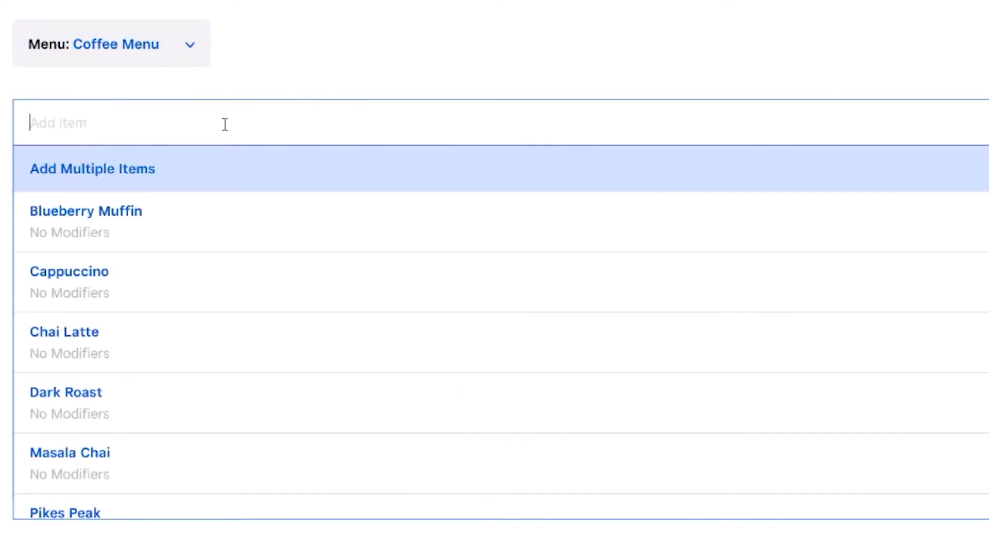
scroll(176, 333, down, 3)
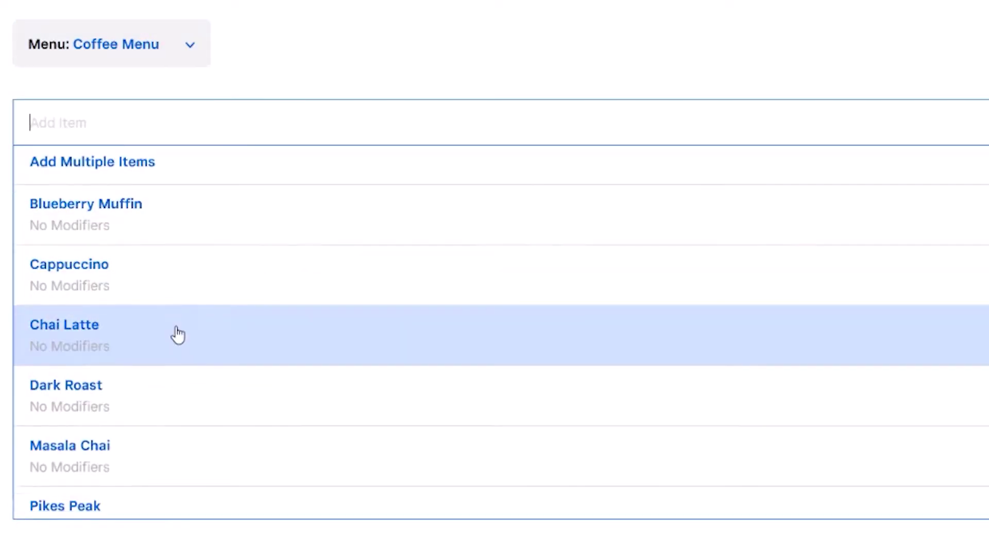
scroll(177, 334, up, 3)
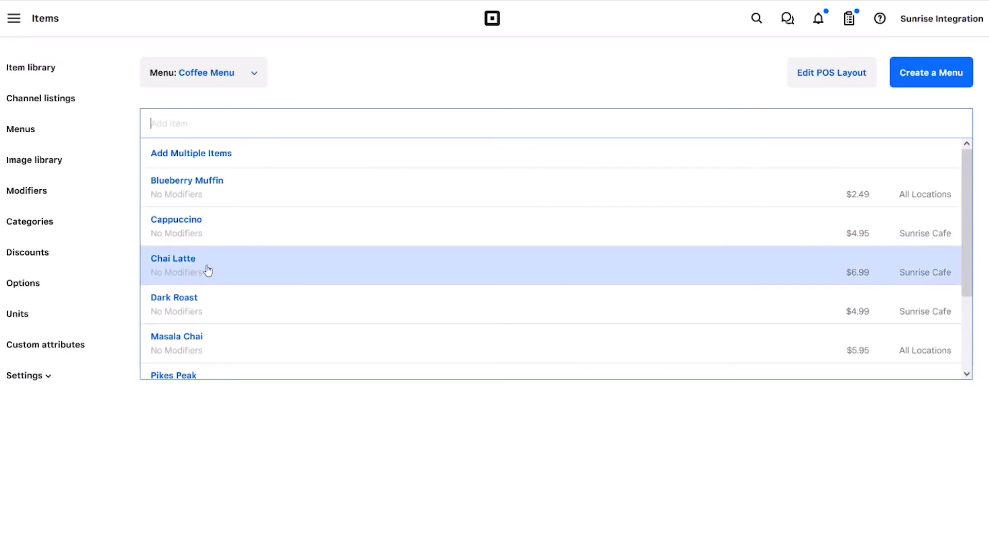
click(192, 411)
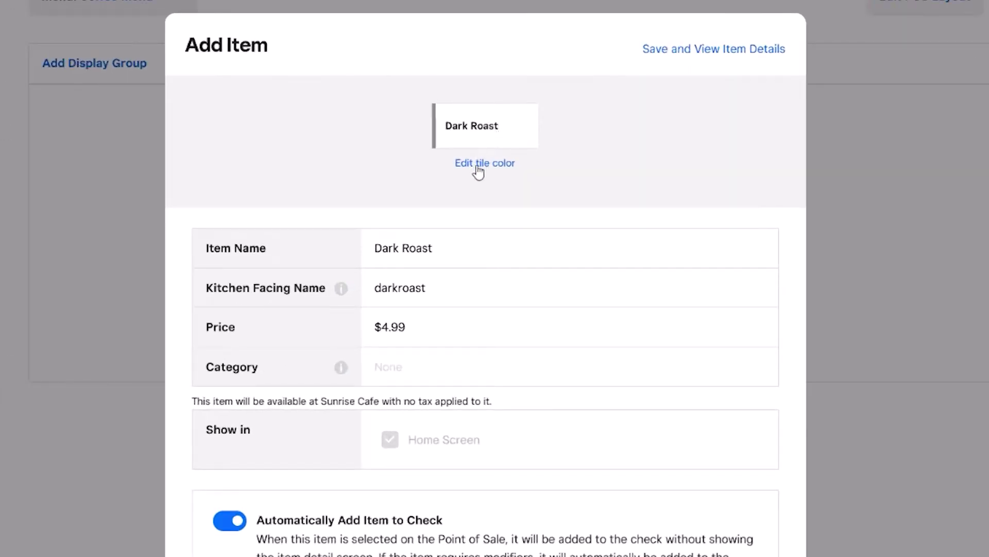
click(479, 170)
click(517, 215)
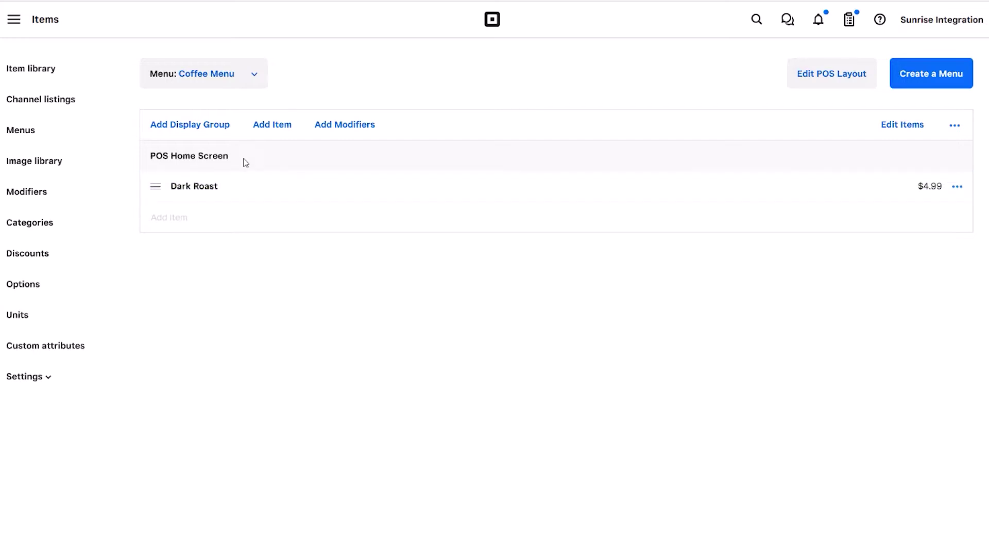
Step: Add Chai Latte to the menu under Dark Roast with a red tile colour
click(273, 126)
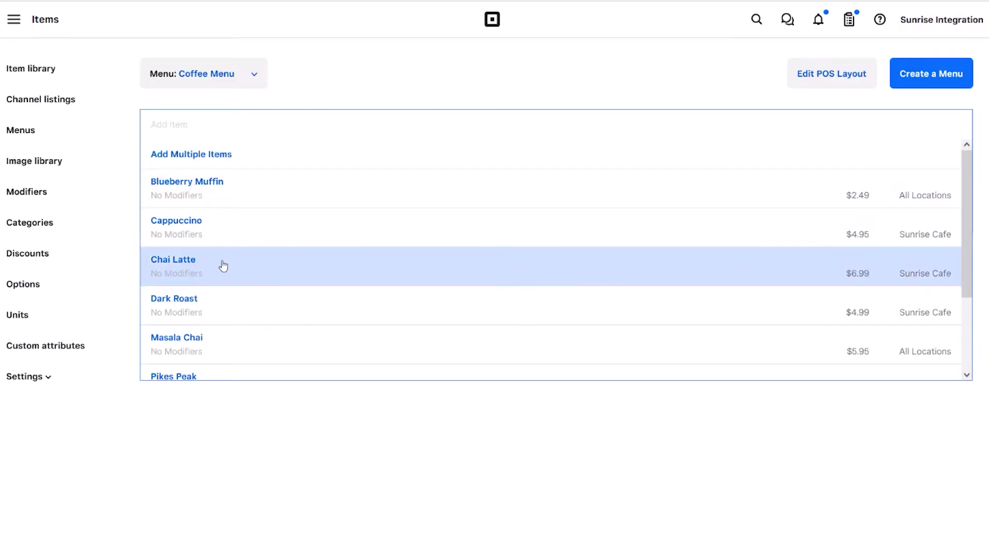
click(223, 265)
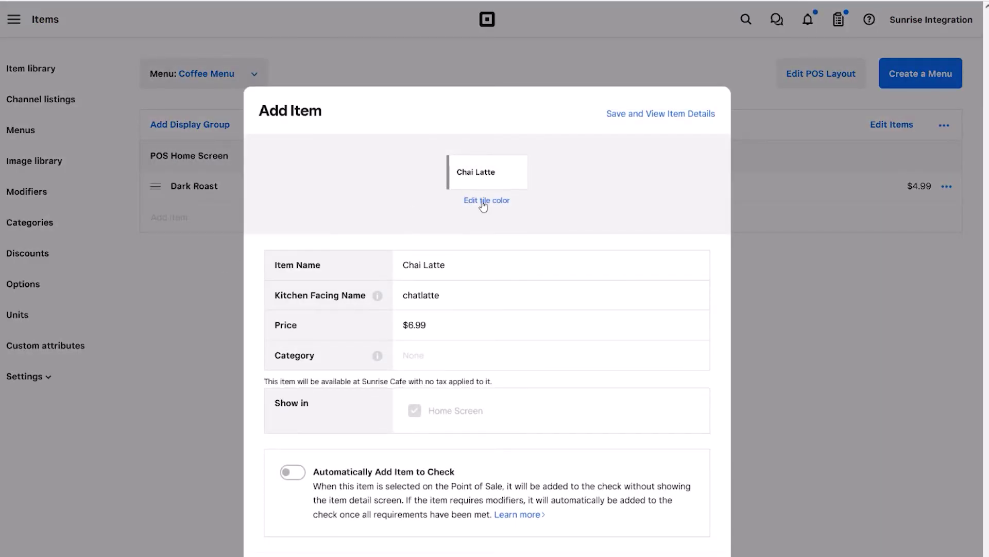
click(481, 201)
click(516, 266)
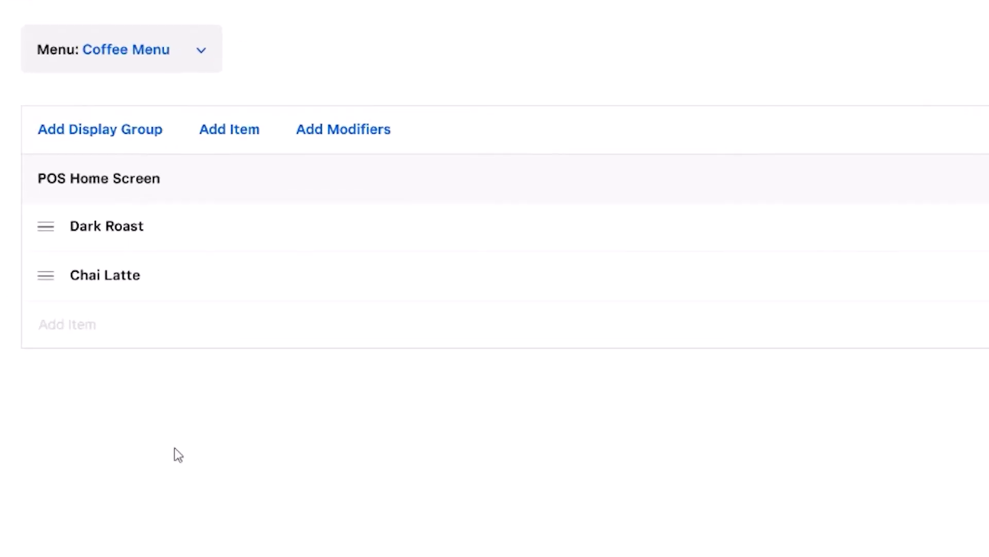
drag(44, 181, 154, 178)
Step: Remove the added items so the Coffee Menu shows the 'Add a Display Group or Item' prompt
click(221, 442)
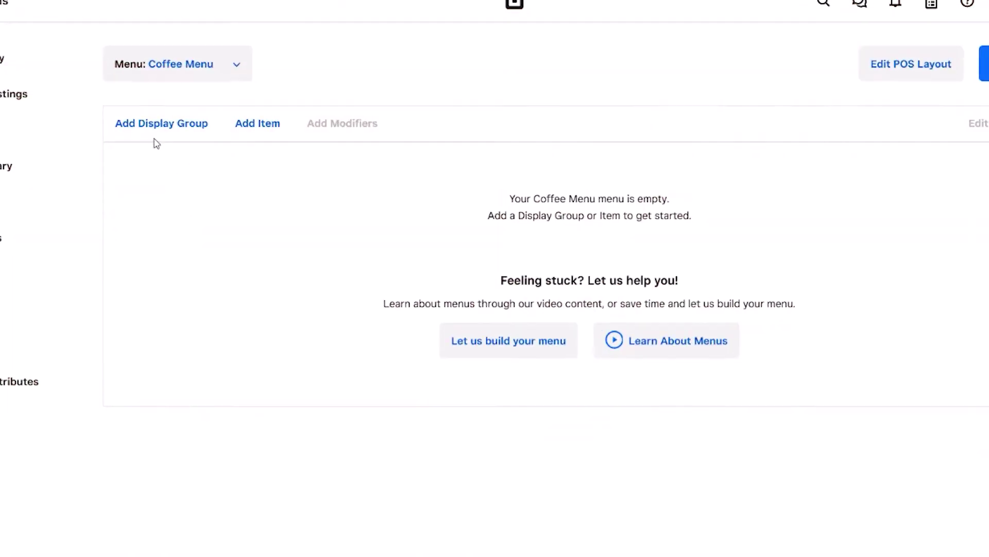
Step: Create a 'Chai' display group with an orange tile and save it
click(180, 125)
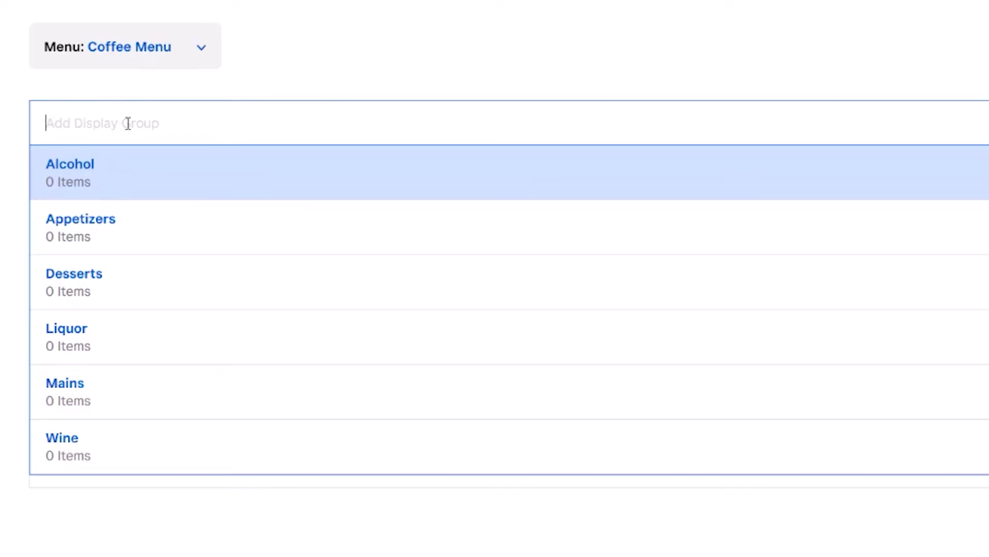
text(Chai)
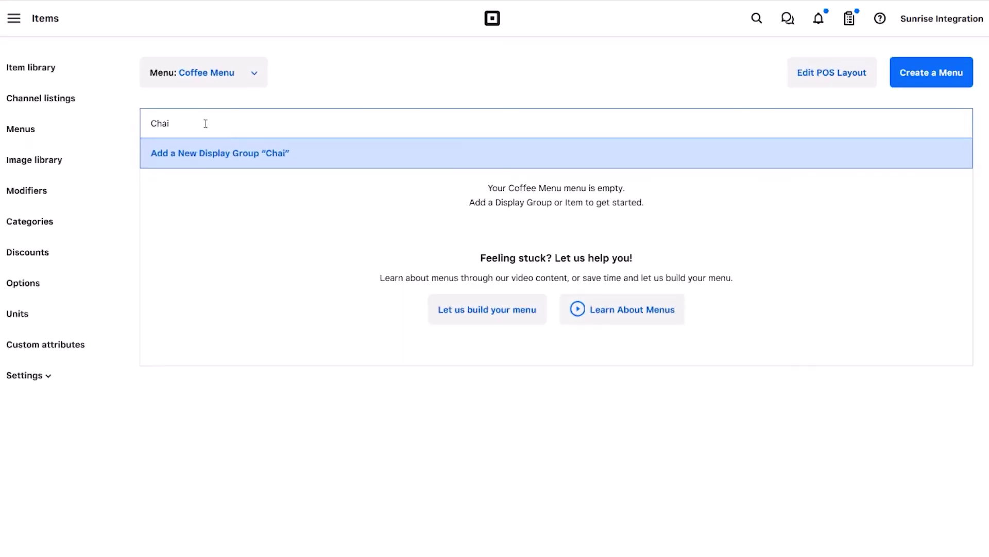
key(Return)
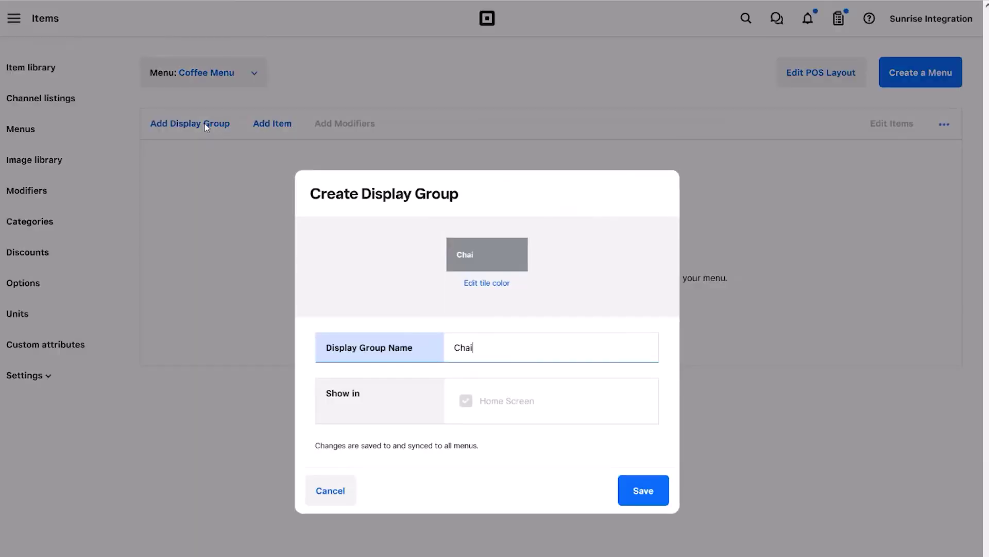
click(488, 285)
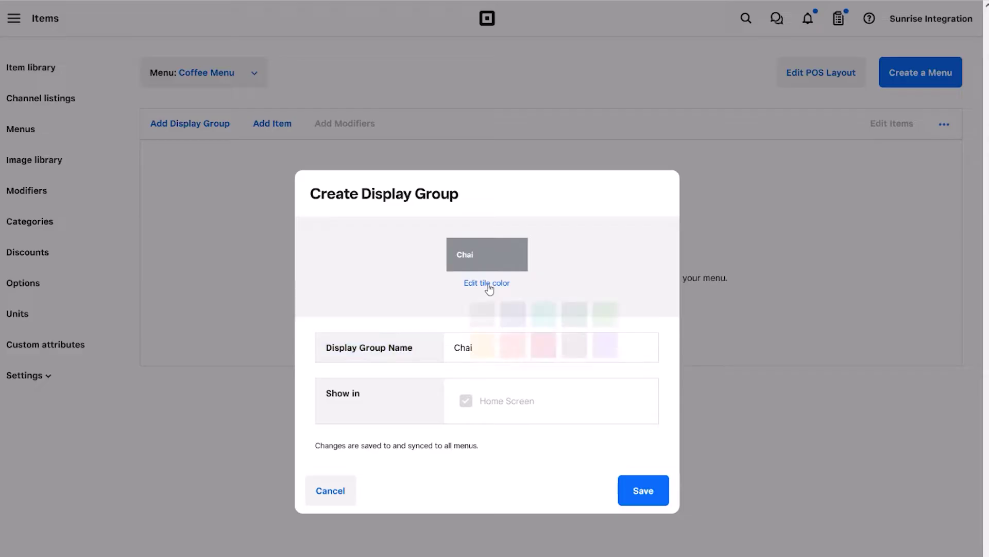
click(510, 349)
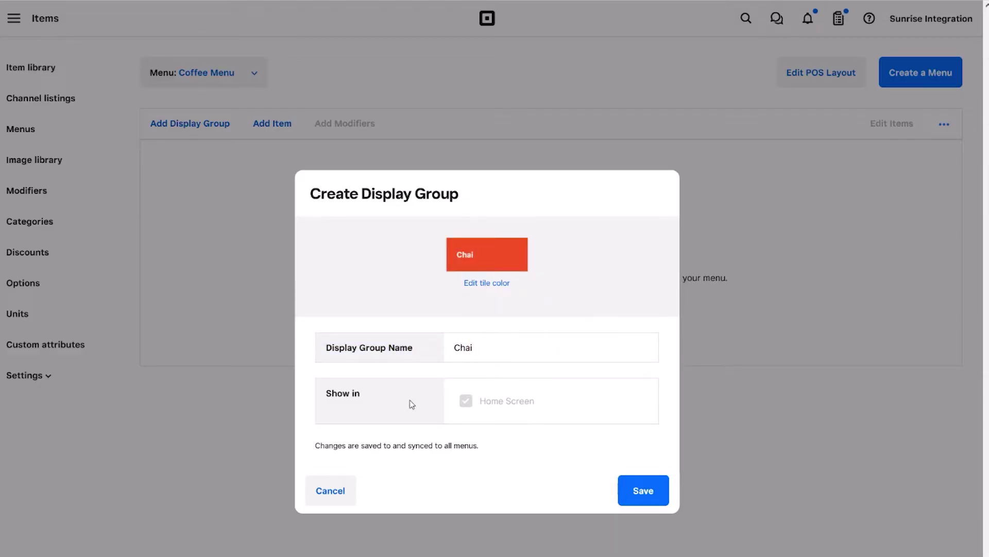
click(654, 493)
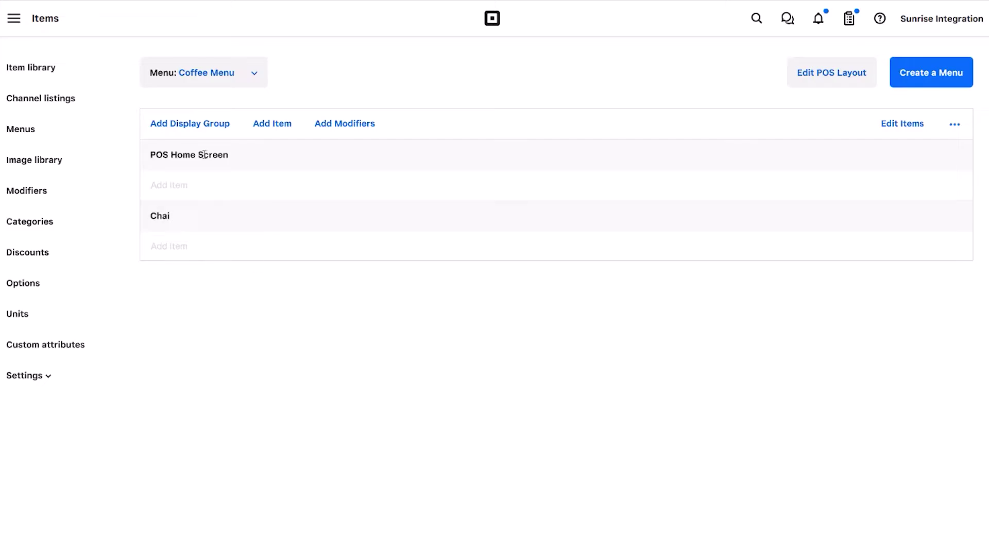
Step: Create a 'Muffins' display group with a green tile and save it
click(179, 129)
text(Muffins)
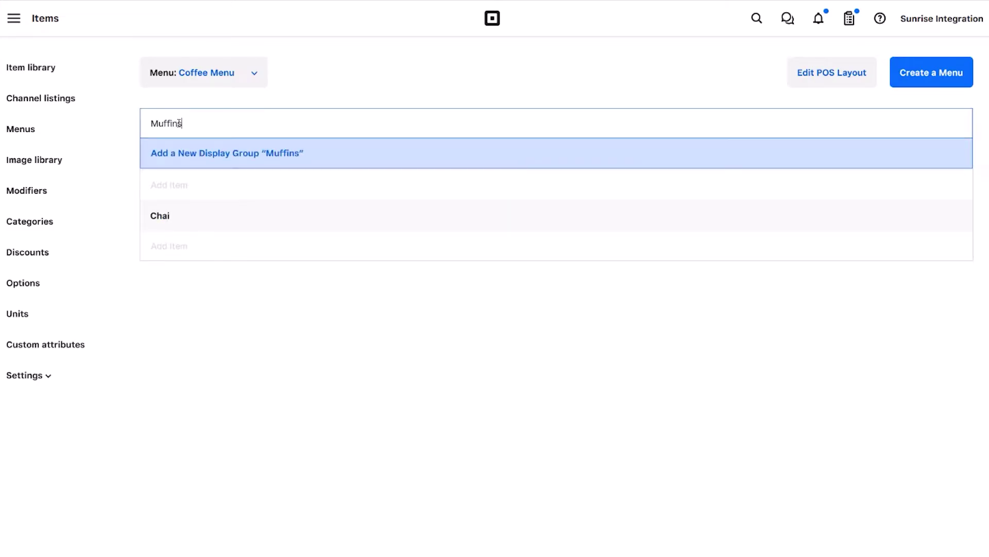
key(Return)
click(459, 271)
click(603, 302)
click(646, 510)
Step: Create a 'Coffee' display group and save it
click(190, 123)
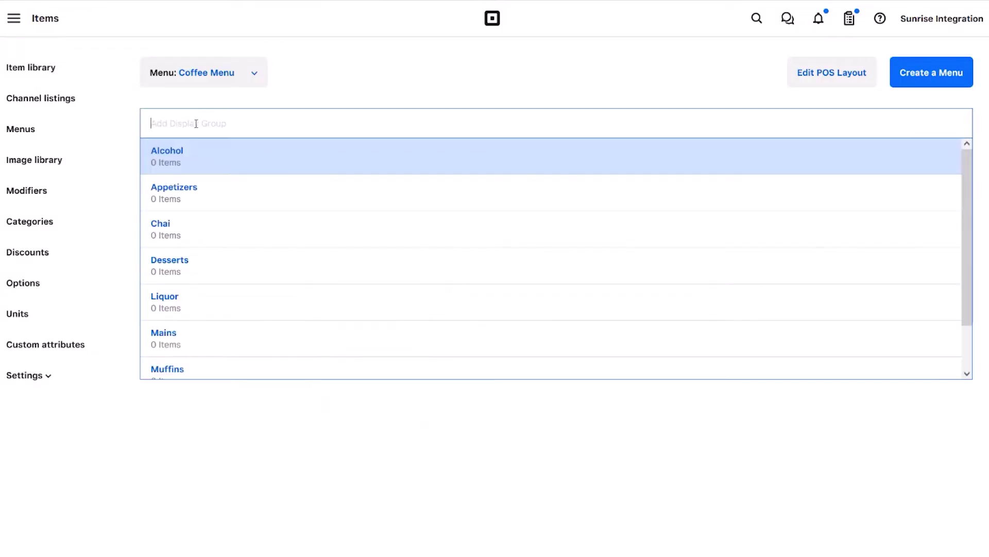
text(Coffee)
key(Return)
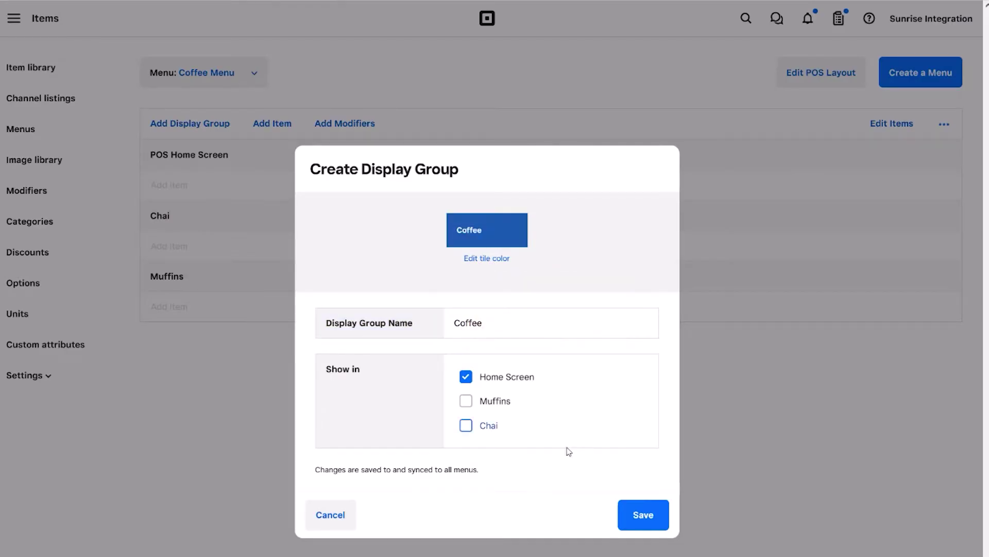
click(643, 515)
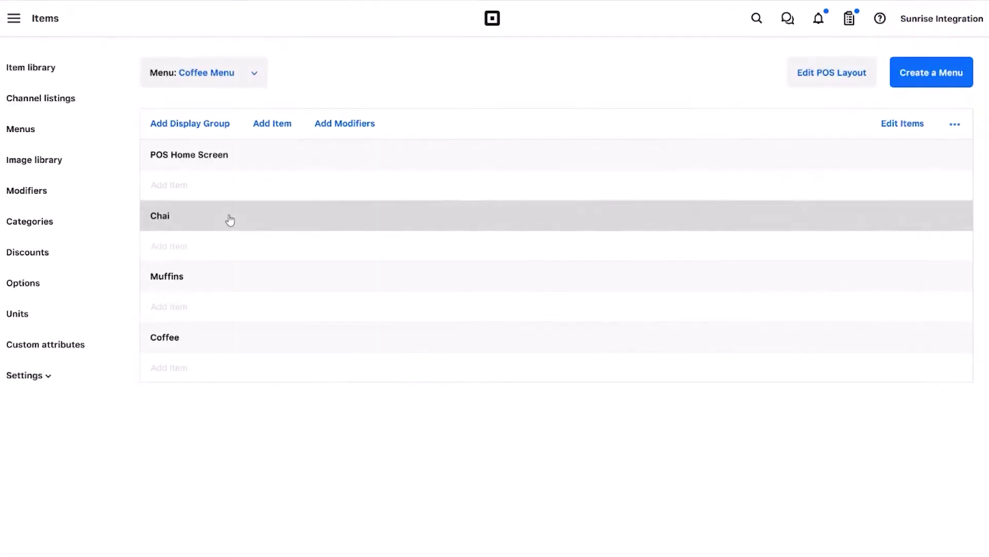
Step: Open the Chai display group in the Edit Display Group dialog
click(229, 219)
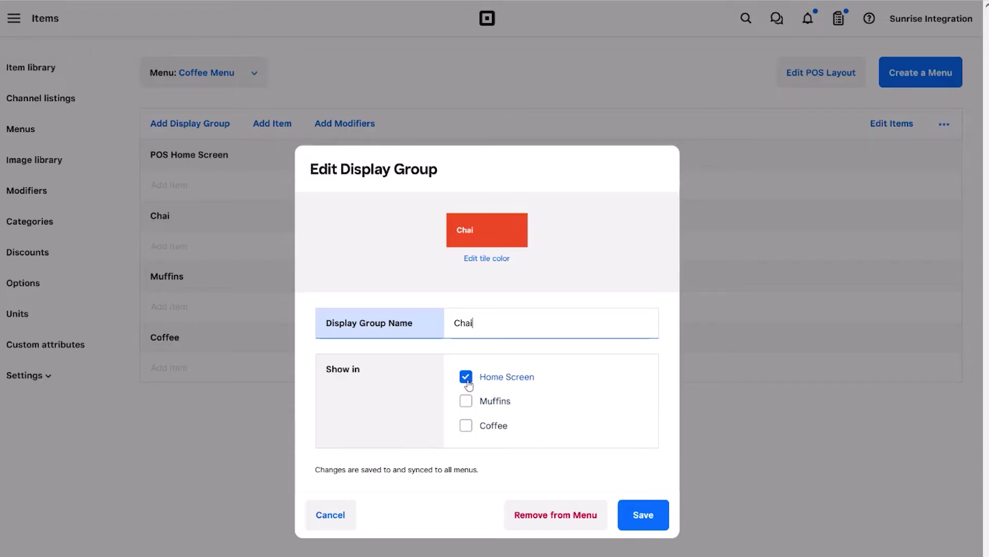
Step: Discard the Chai edits and save a 'Dark Roasts' group shown only inside Coffee
click(326, 515)
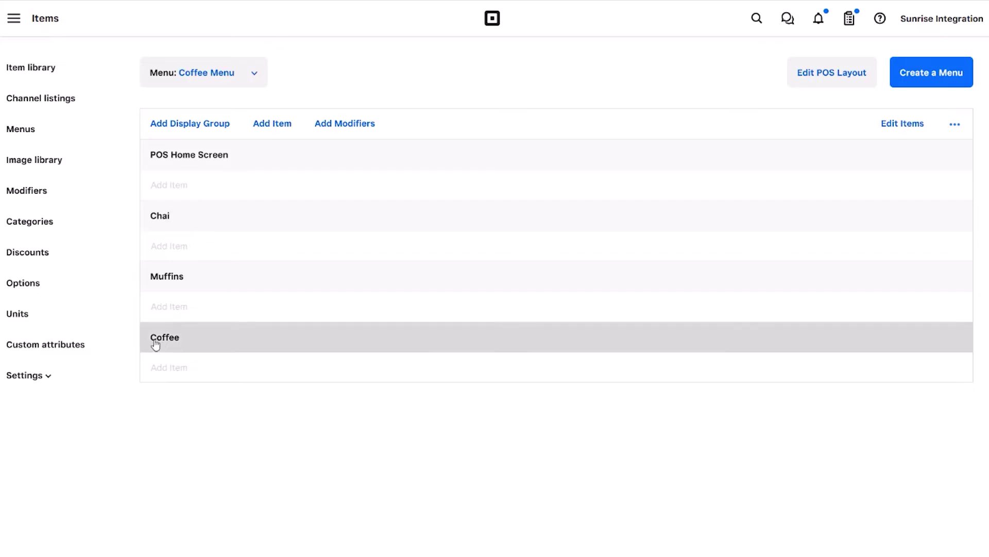
click(173, 125)
text(Dark Roasts)
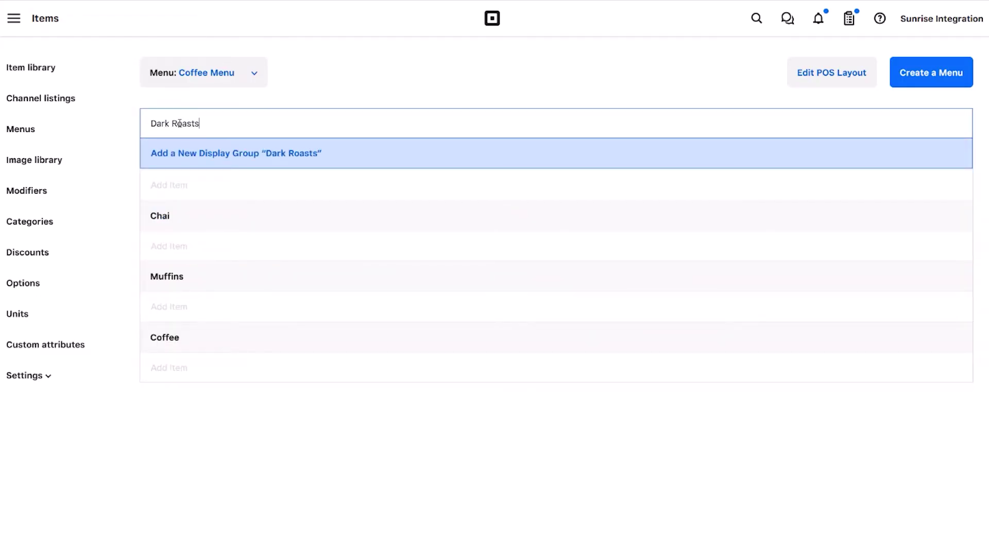
key(Return)
click(466, 413)
click(466, 366)
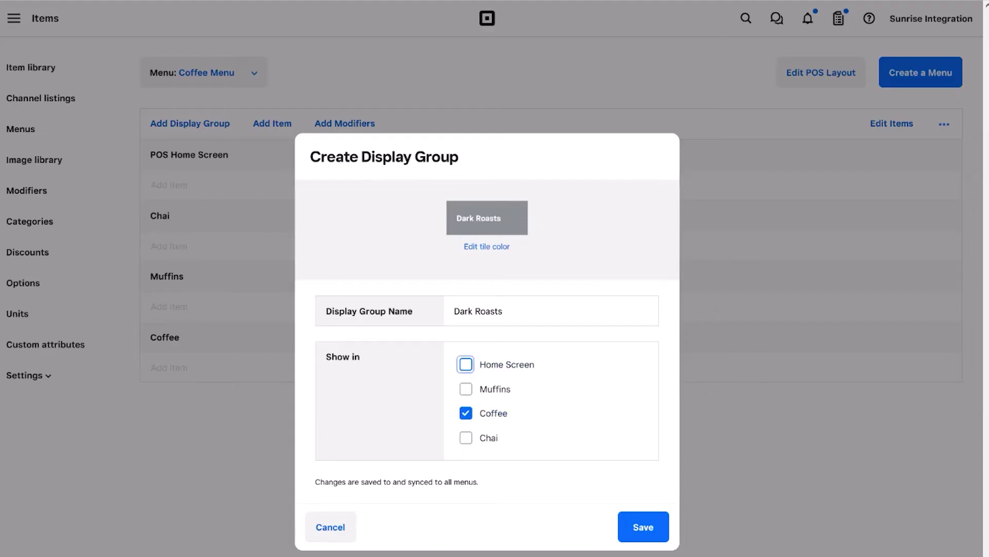
click(643, 527)
Step: Set up a 'Light Roast' group shown inside Coffee and not on the Home Screen
click(203, 124)
text(Light)
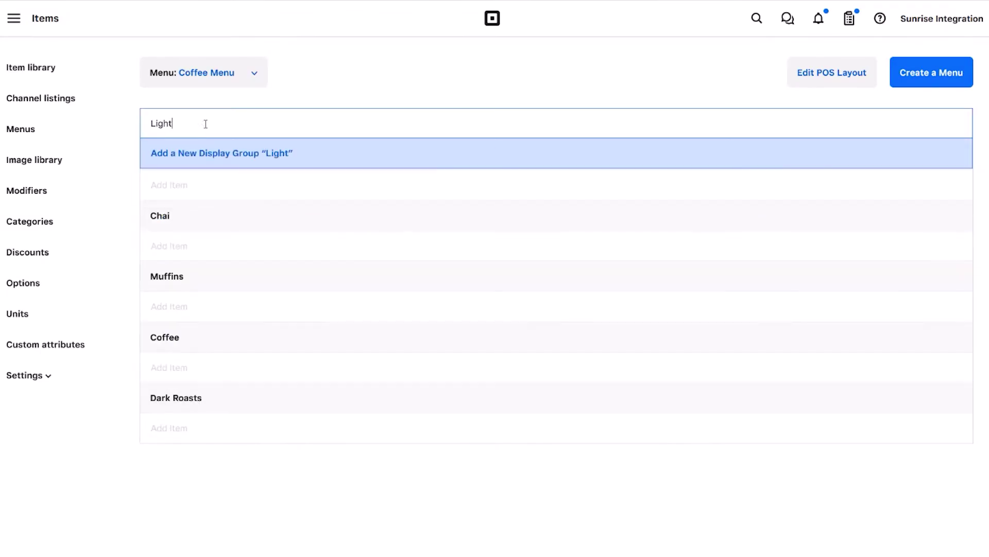
text( Roast)
key(Return)
click(442, 298)
click(443, 162)
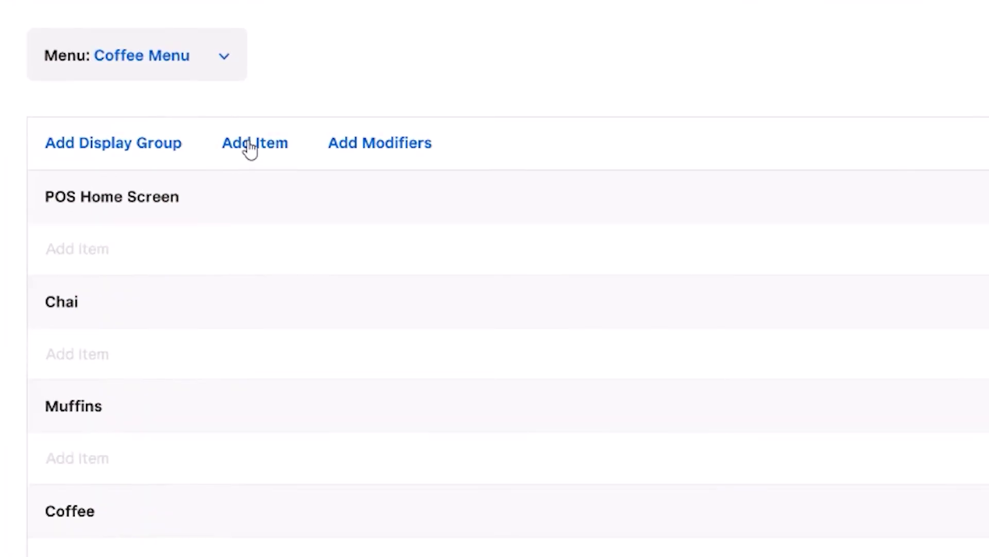
Step: Place Chai Latte and Masala Chai in the Chai group, off the Home Screen
click(251, 148)
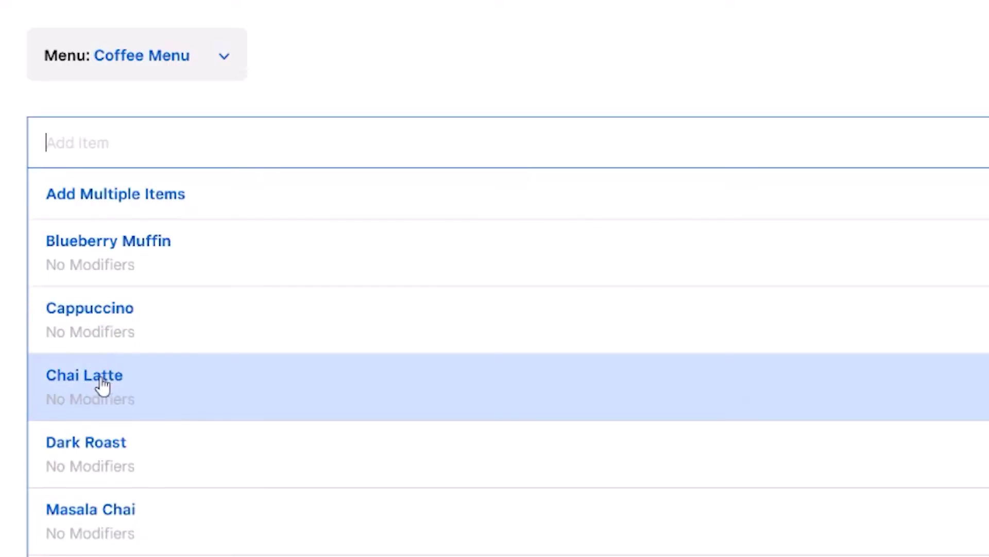
click(178, 393)
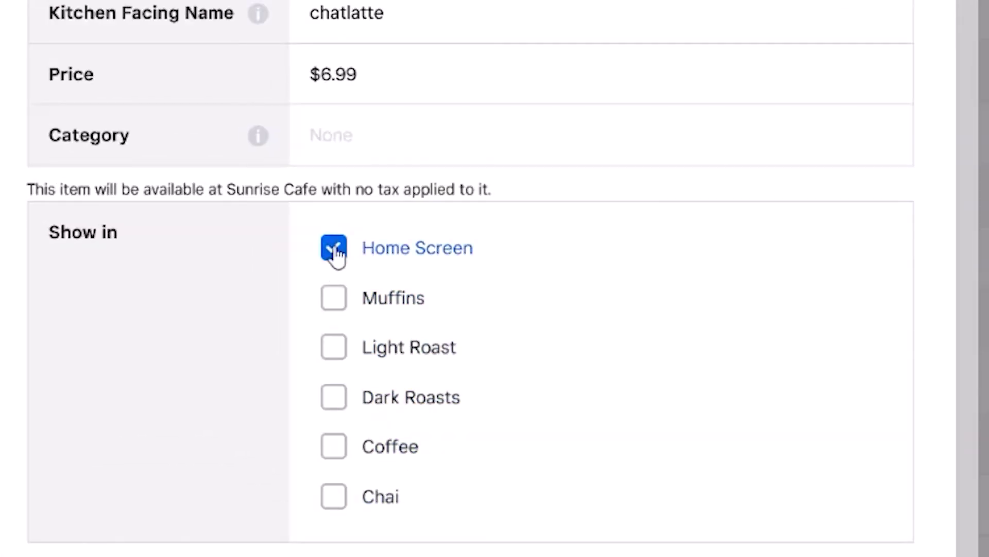
click(334, 248)
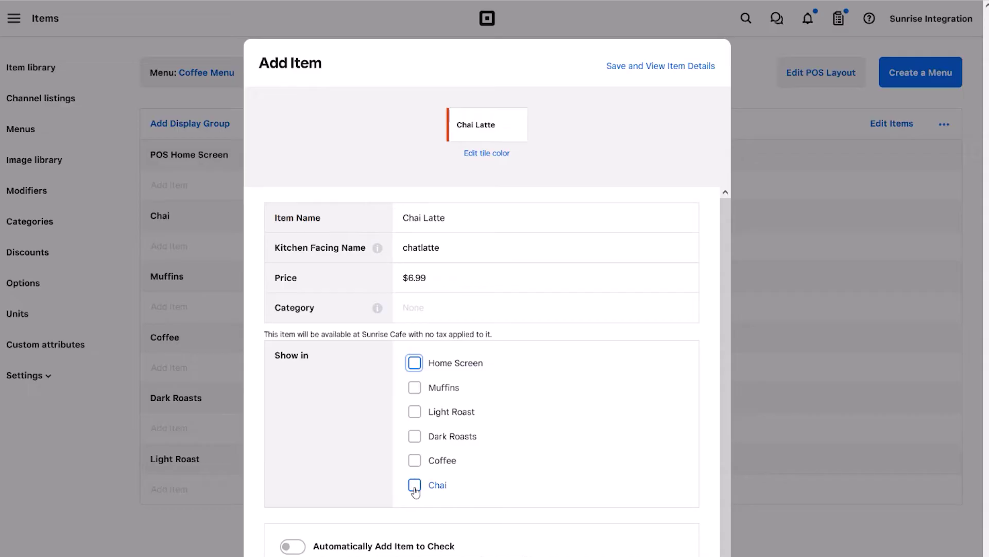
click(414, 485)
click(203, 250)
click(271, 123)
click(268, 339)
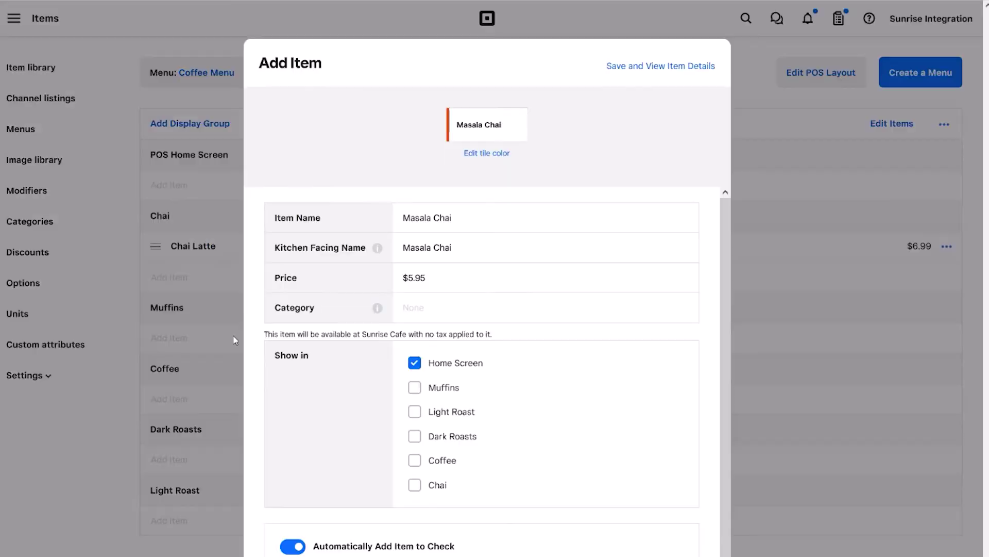
click(415, 485)
click(415, 363)
click(226, 513)
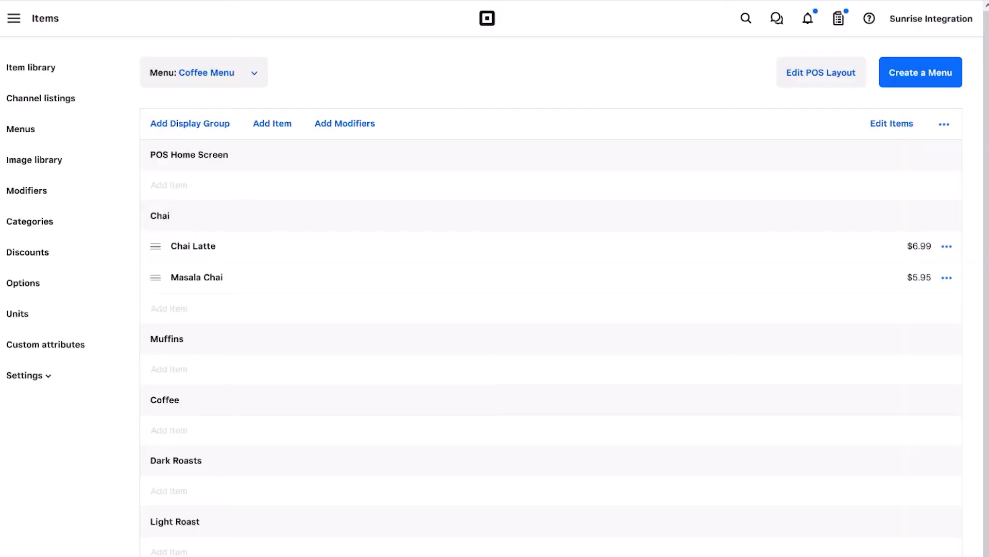
Step: Place Blueberry Muffin and Raisin Muffin in the Muffins group, off the Home Screen
click(272, 123)
click(250, 191)
click(414, 387)
click(414, 362)
click(222, 335)
click(277, 123)
scroll(249, 252, down, 2)
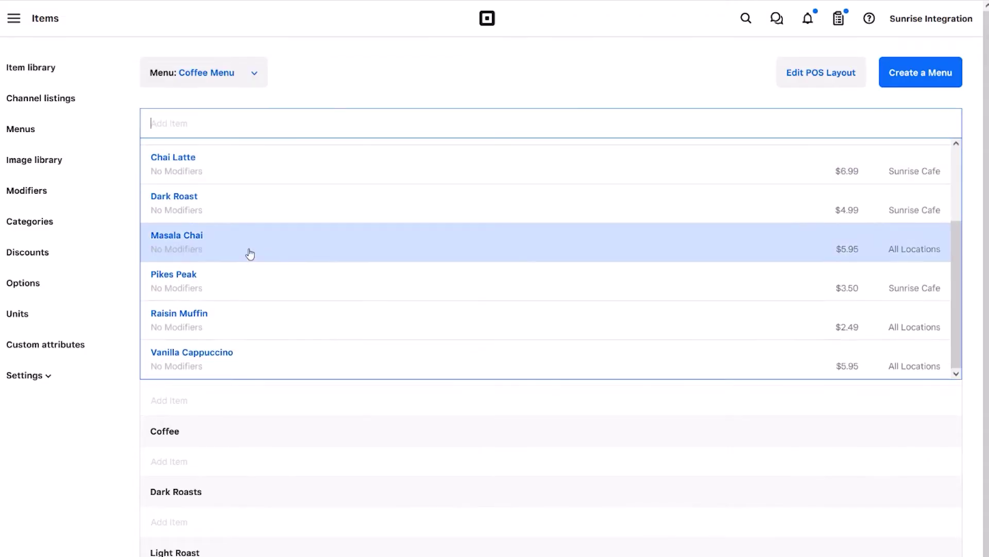
click(250, 314)
click(414, 387)
click(414, 363)
click(165, 462)
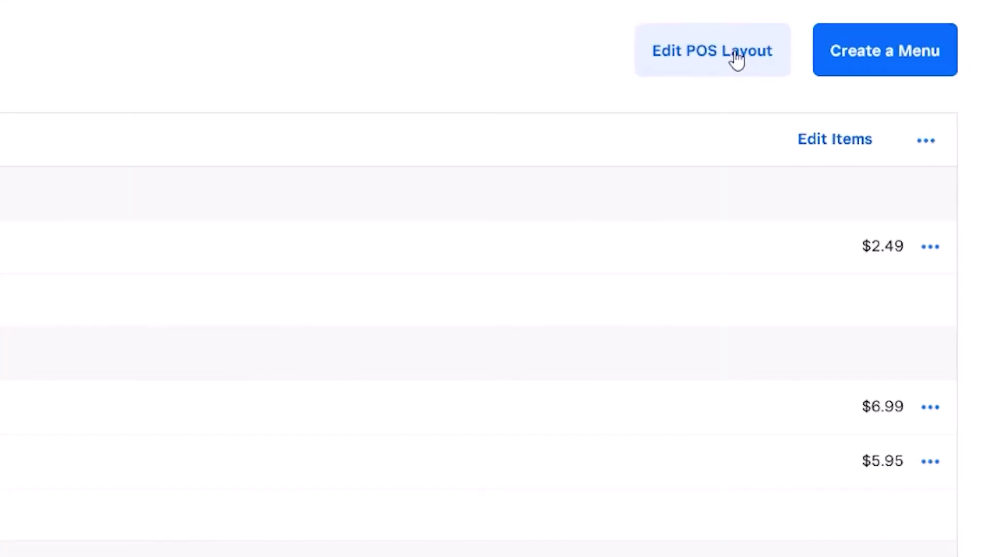
click(736, 58)
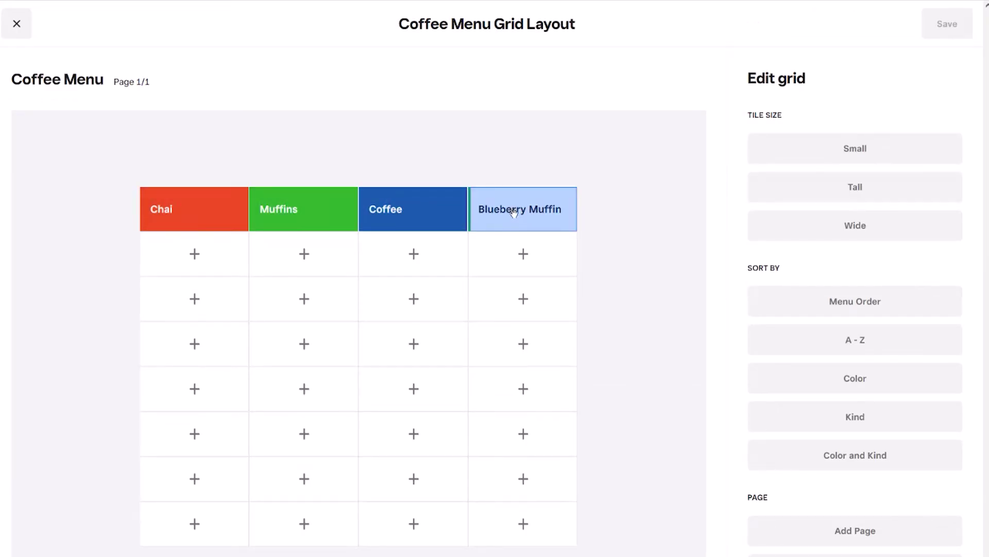
Step: Put Coffee and Chai in the first two cells, with Muffins and Blueberry Muffin lower in column 1
drag(513, 211, 190, 353)
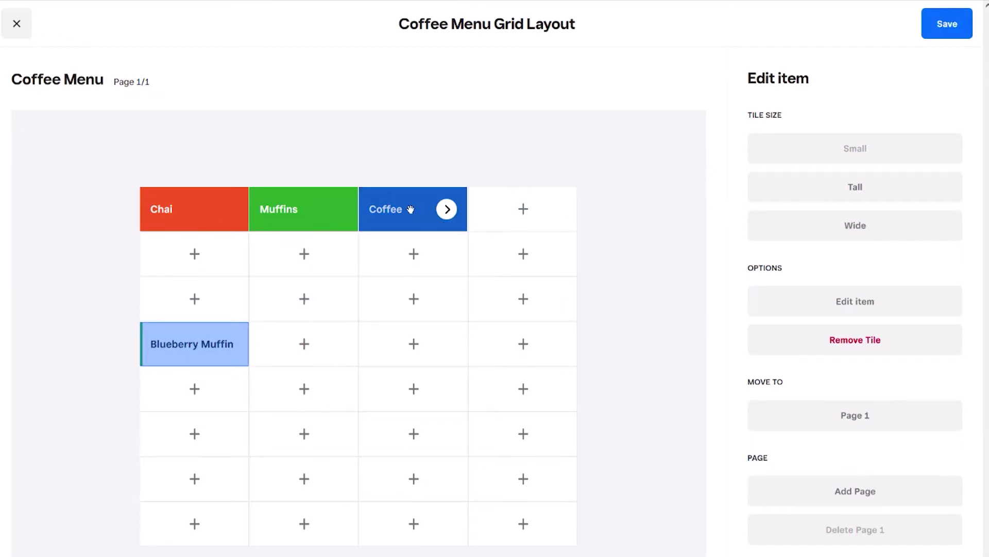
drag(411, 209, 176, 210)
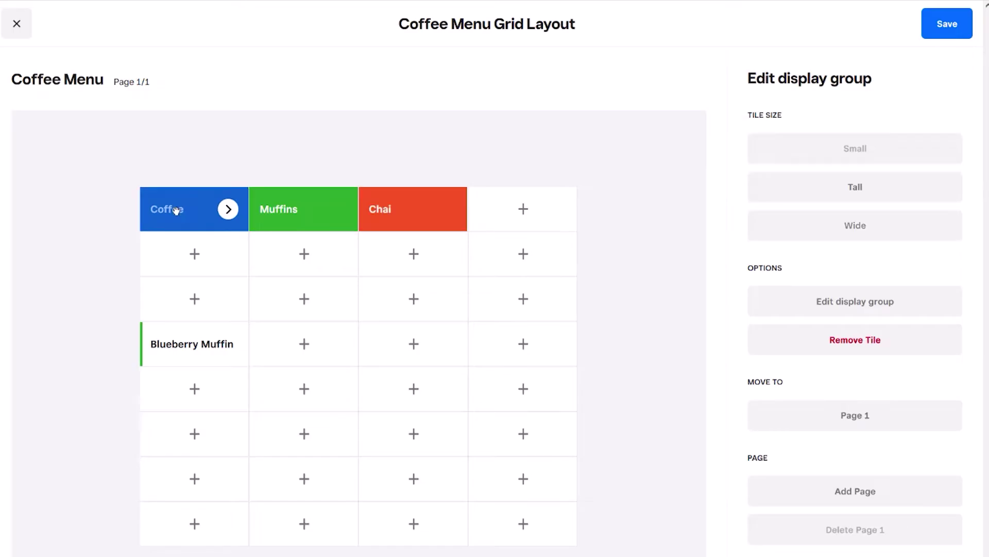
drag(376, 210, 321, 206)
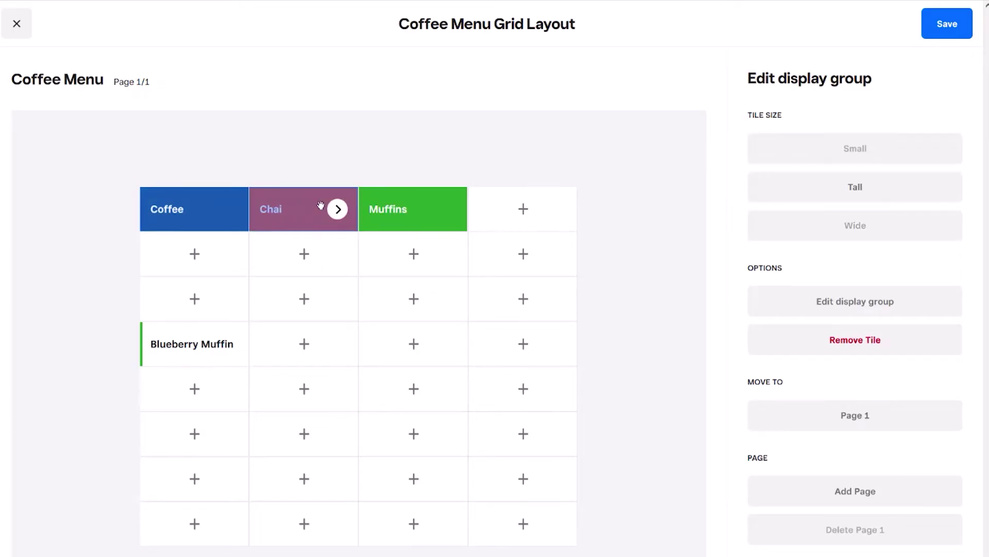
drag(405, 207, 184, 300)
drag(163, 336, 162, 391)
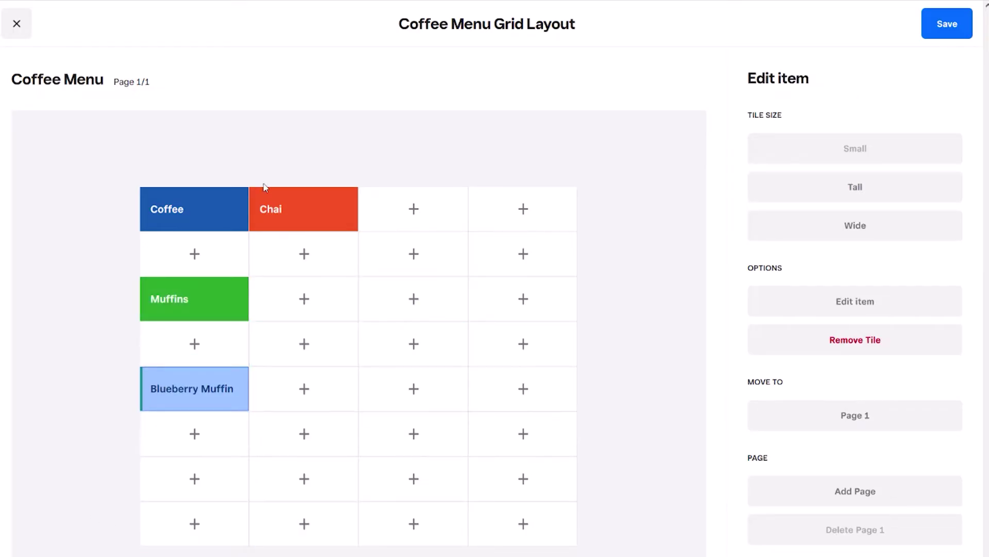
drag(148, 283, 553, 299)
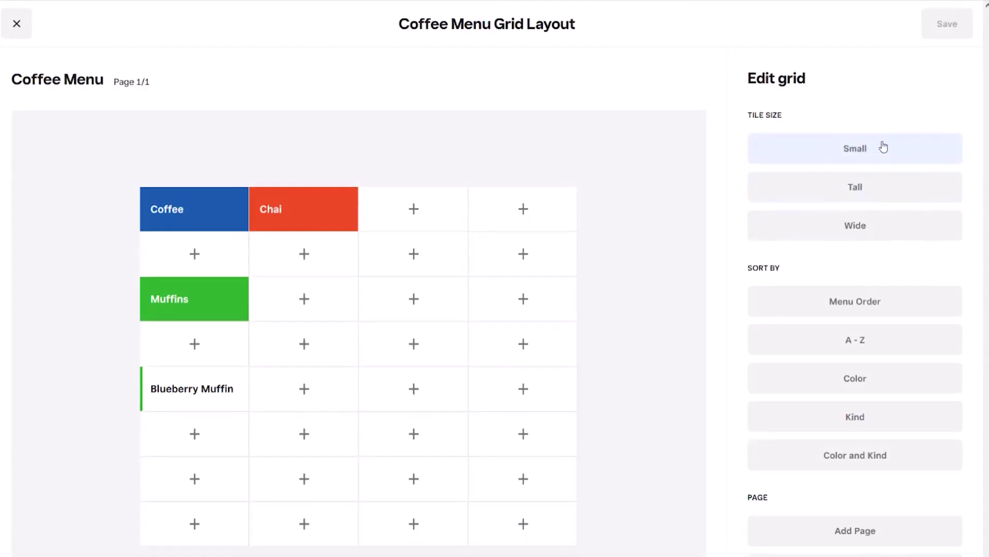
Step: Try Small, Tall and Wide tile sizes, settle on Small, and reorder so Chai comes first
click(857, 147)
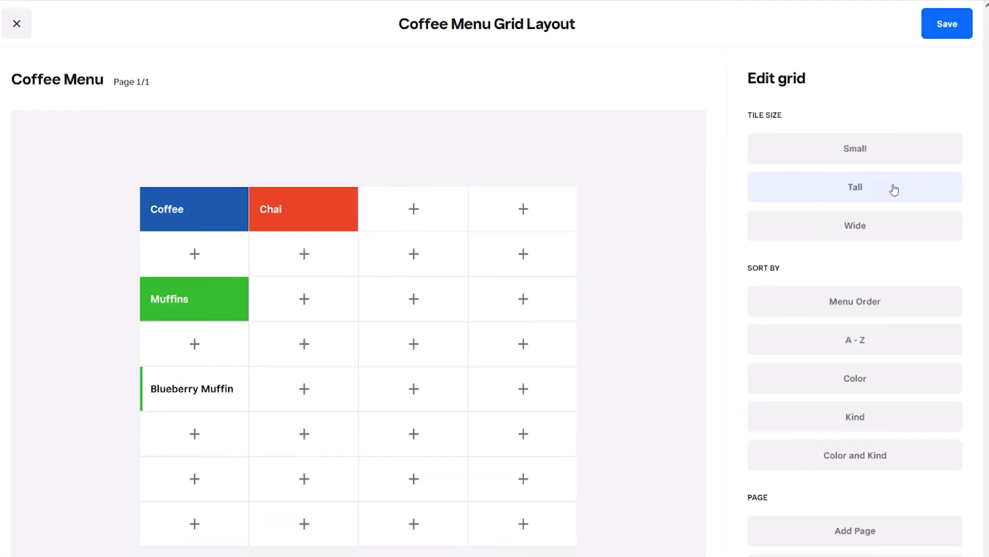
click(850, 169)
click(880, 233)
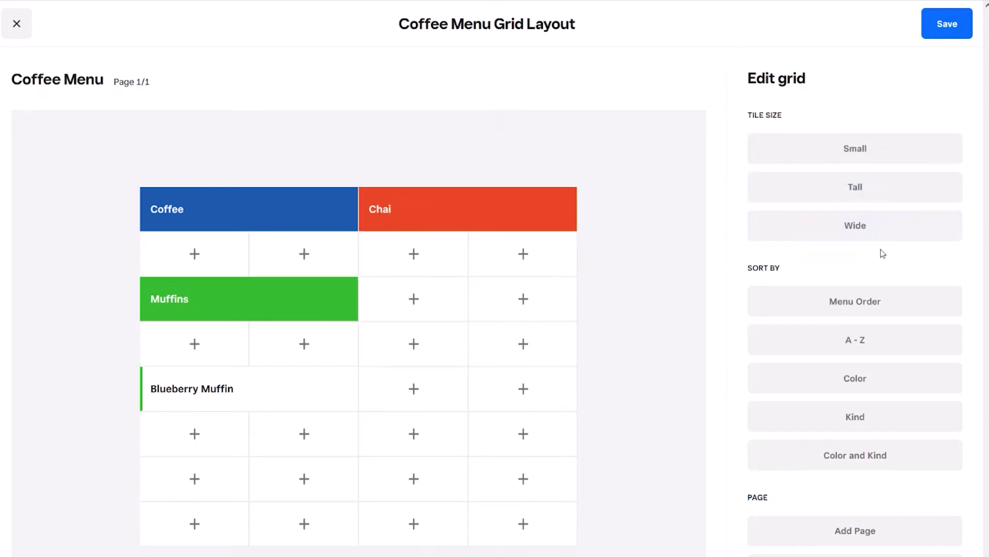
click(808, 154)
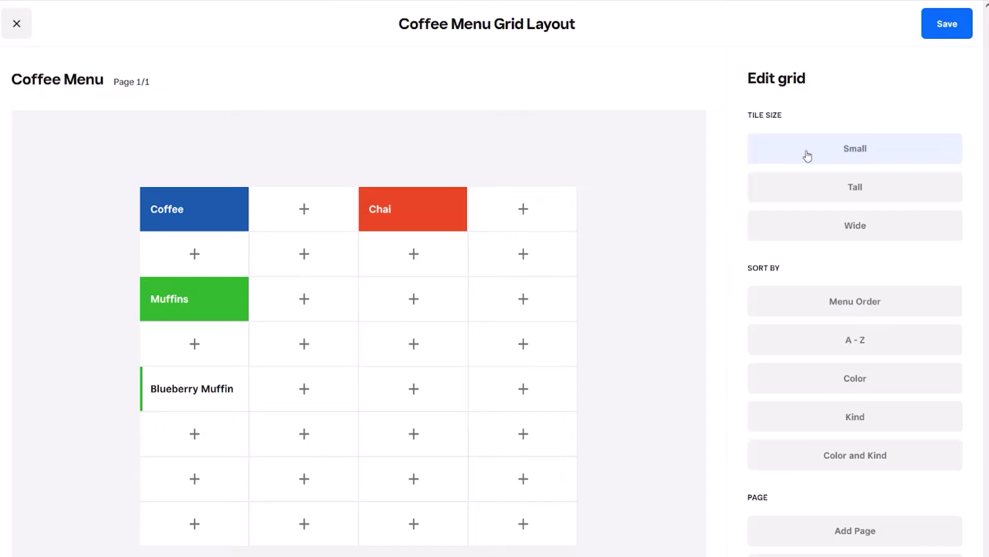
click(855, 455)
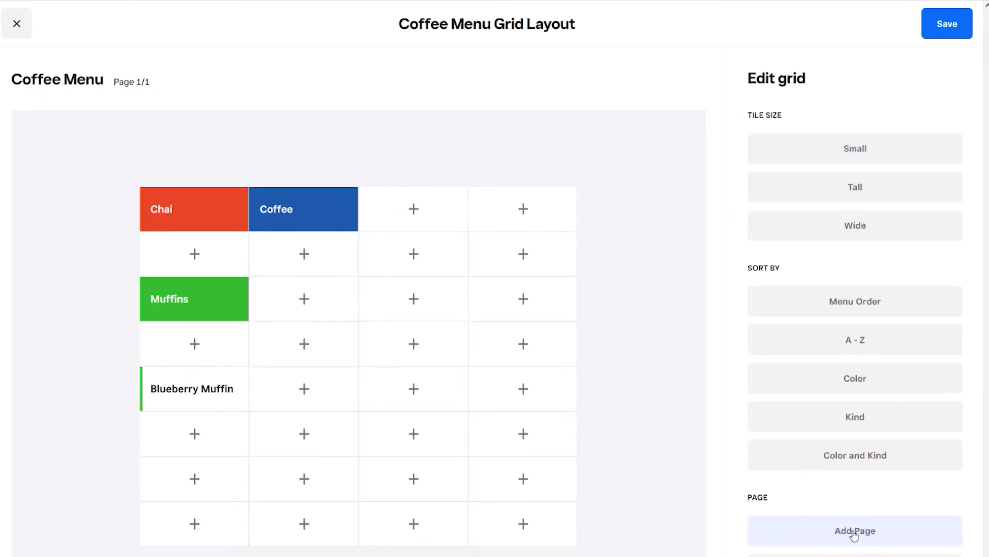
Step: Add an empty second page (Page 2/2) to the grid layout
click(854, 535)
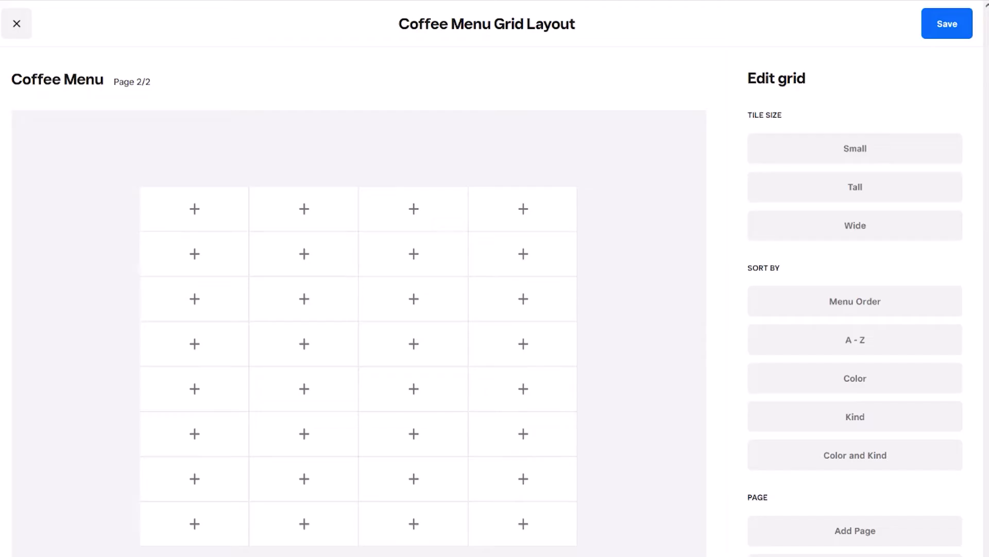
key(Left)
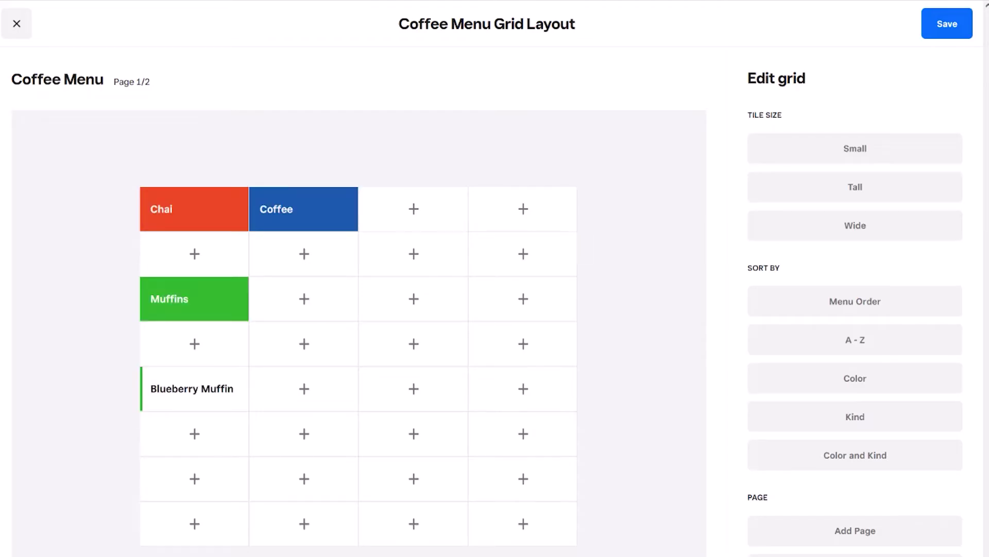
key(Right)
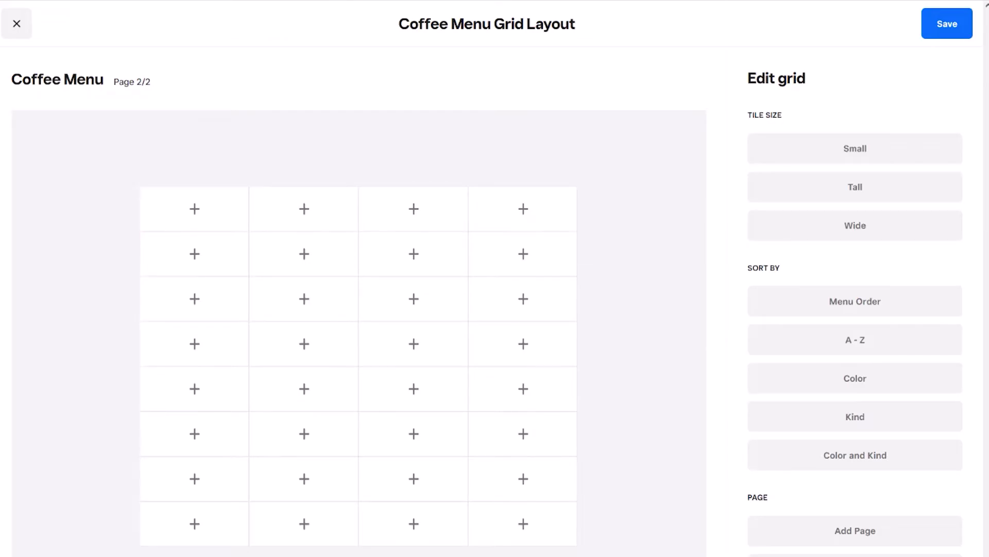
Step: Add existing Blueberry Muffin and Raisin Muffin tiles to the first two empty cells on page 2
click(198, 210)
click(200, 280)
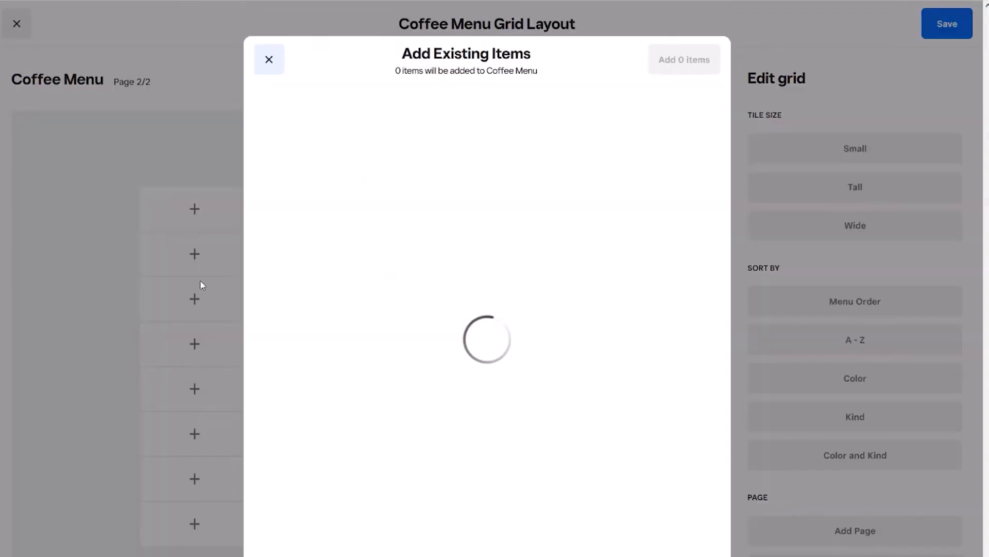
click(283, 298)
click(685, 60)
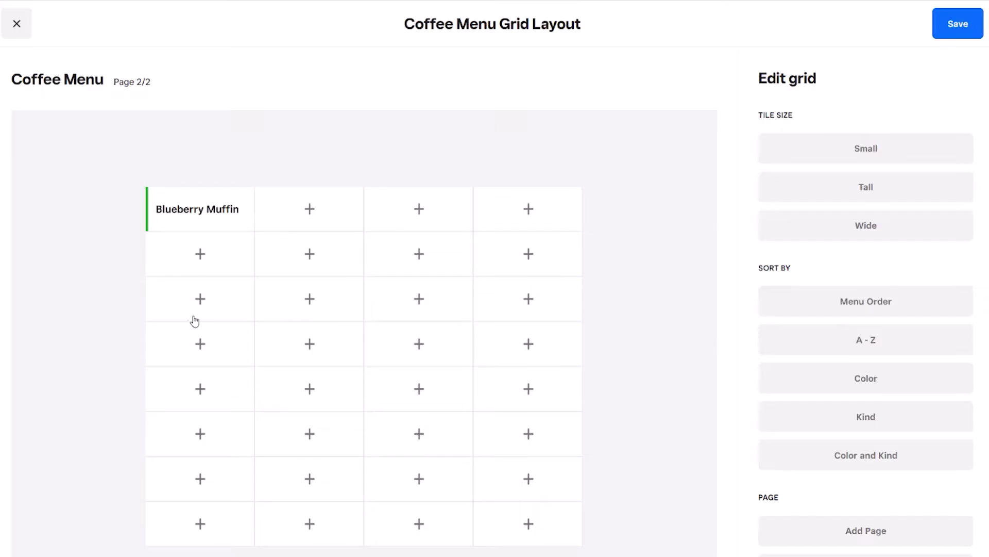
click(309, 210)
click(290, 279)
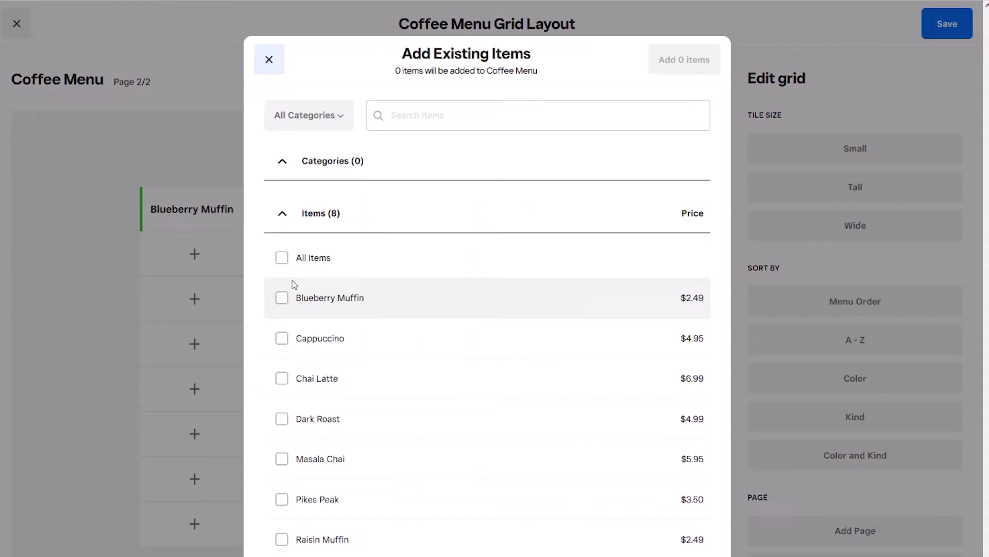
click(282, 540)
click(686, 60)
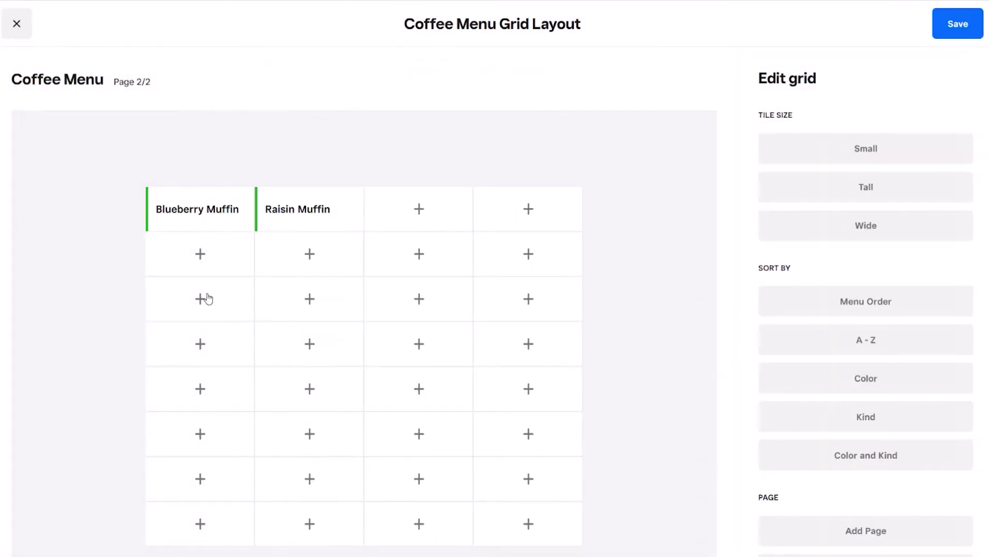
Step: Add Cappuccino and Vanilla Cappuccino tiles to the next cell and set the tile size to Wide
click(206, 298)
click(178, 367)
click(282, 338)
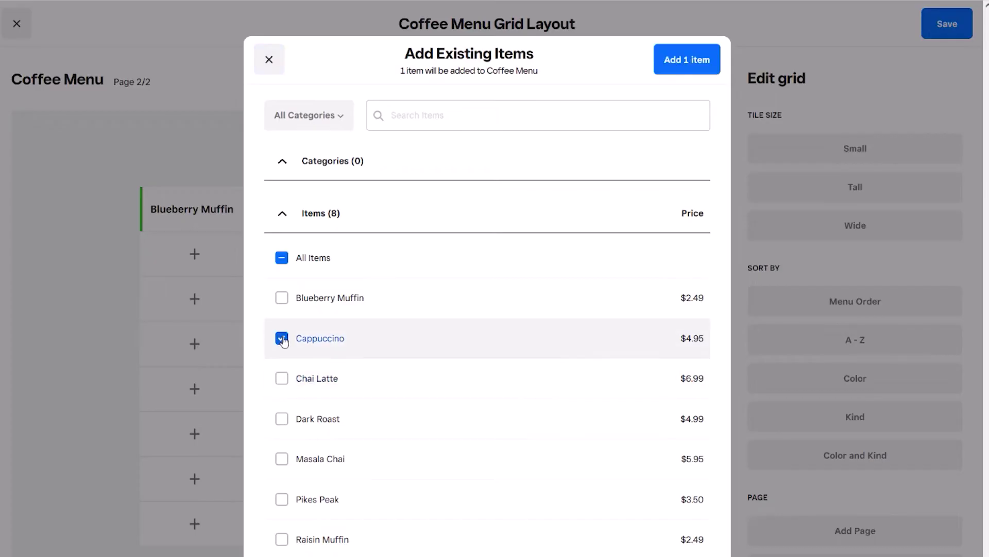
click(282, 498)
click(684, 60)
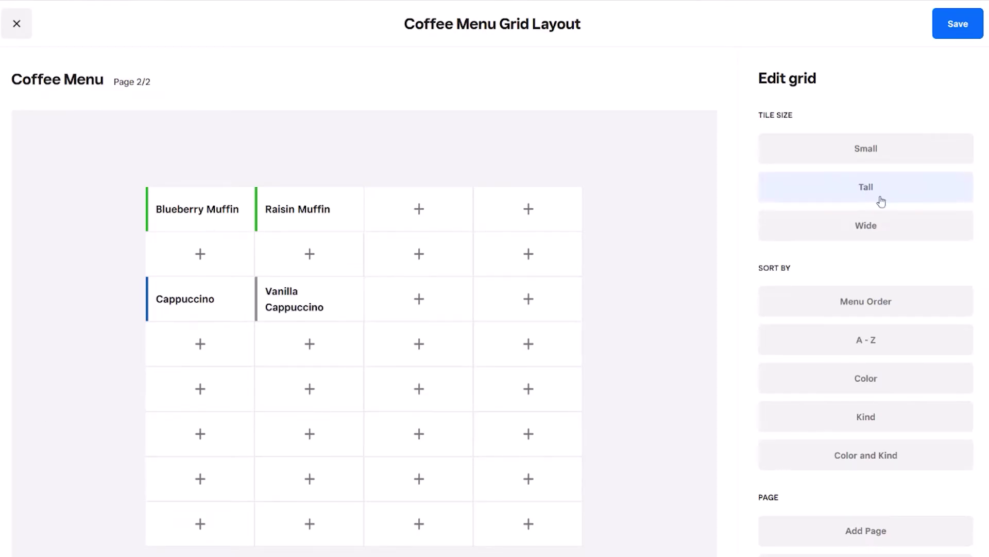
click(864, 225)
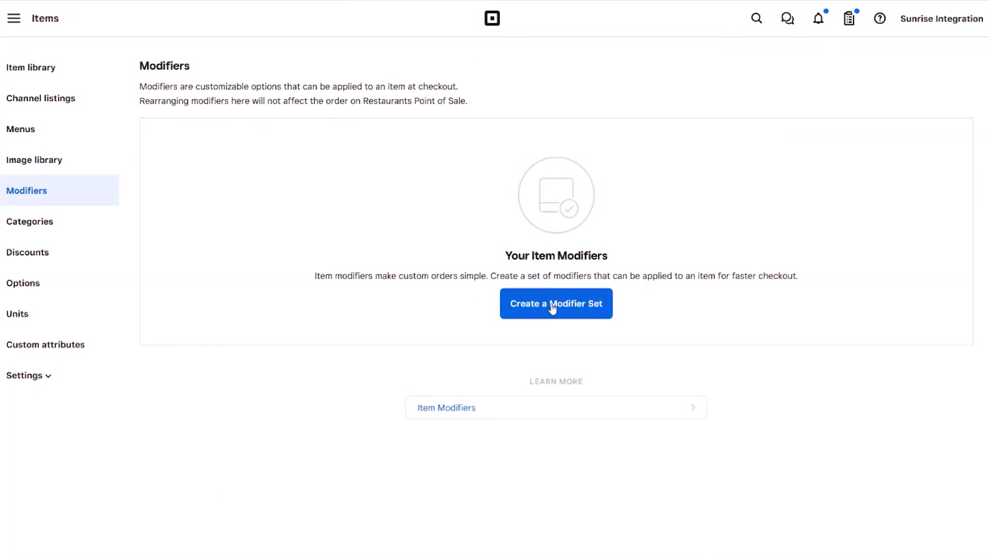
Step: Create a Milk Choice set with Whole Milk at $0.50 and an Oat Milk modifier
click(553, 308)
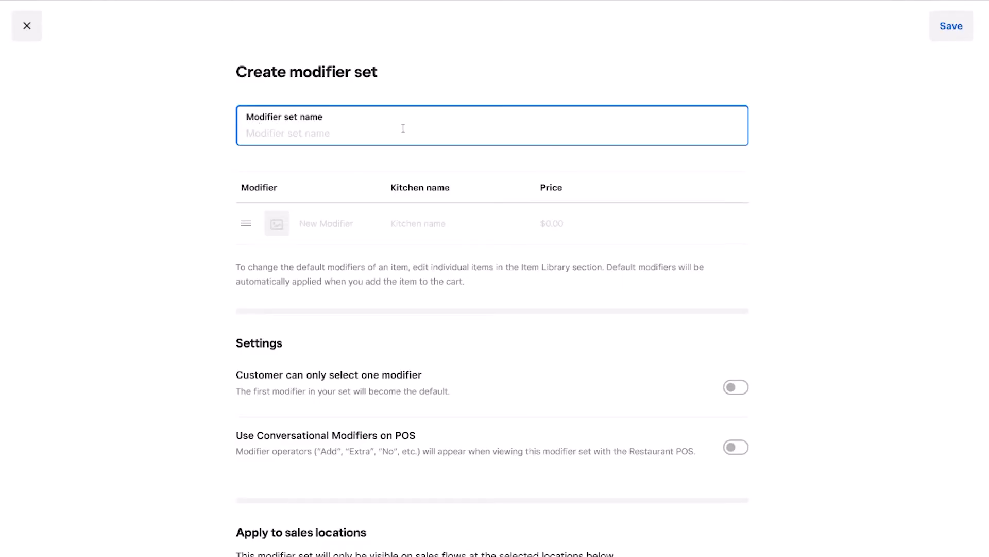
text(Milk Choice)
click(337, 225)
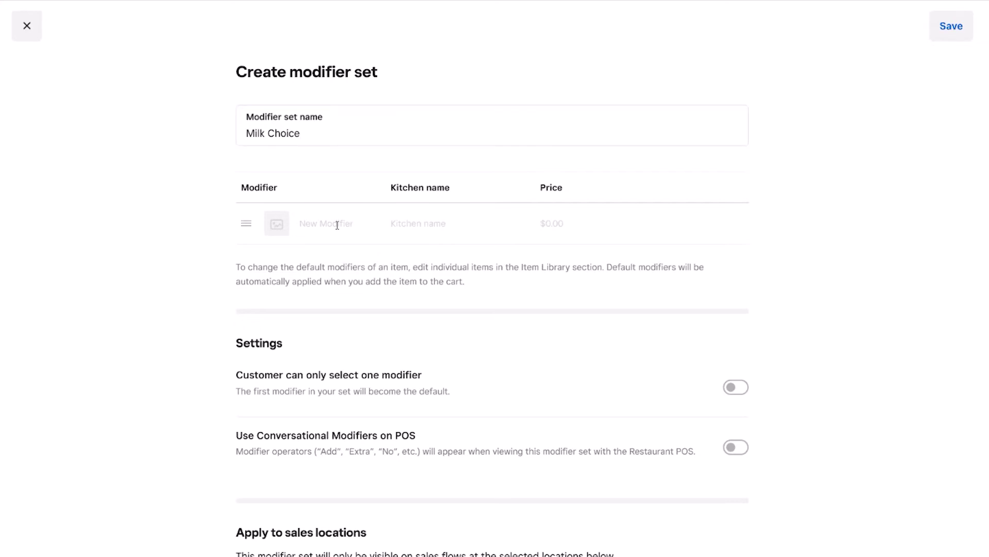
text(Whole Mil)
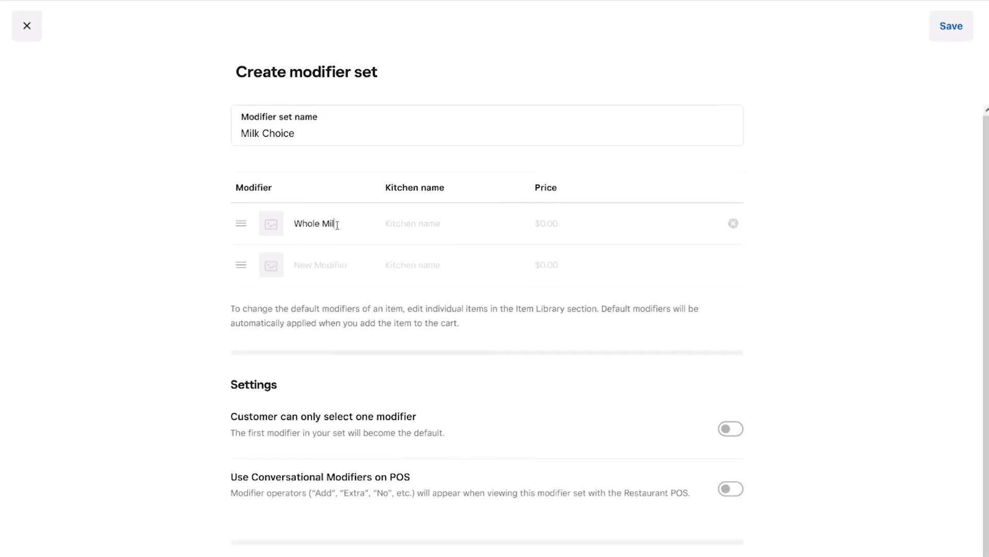
text(k)
key(Tab)
key(Tab)
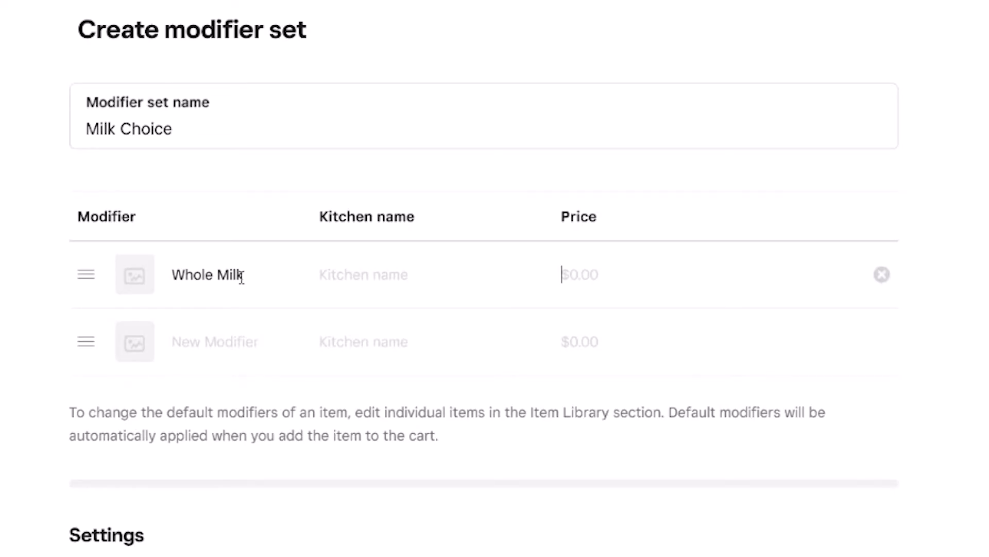
text(0.50)
click(220, 338)
text(Oat M)
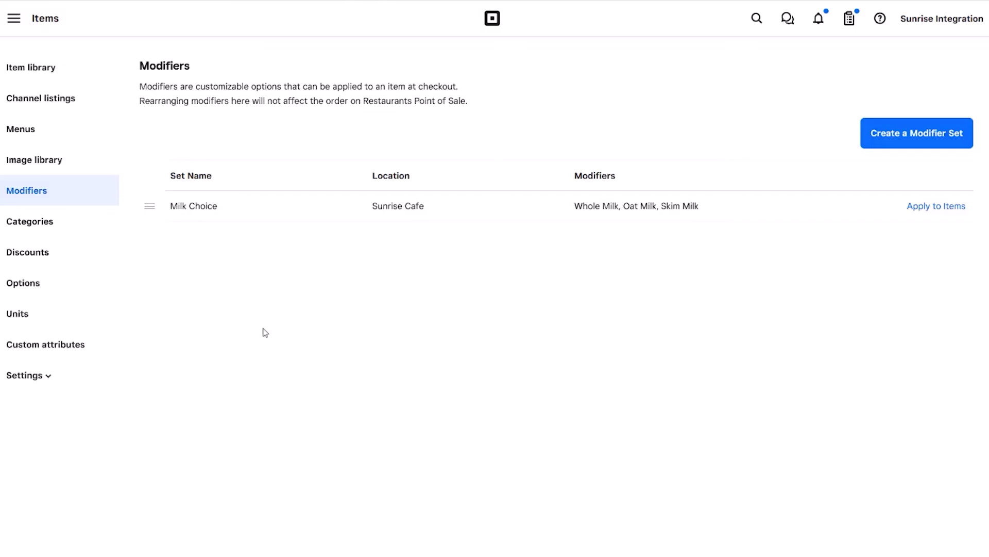
click(921, 135)
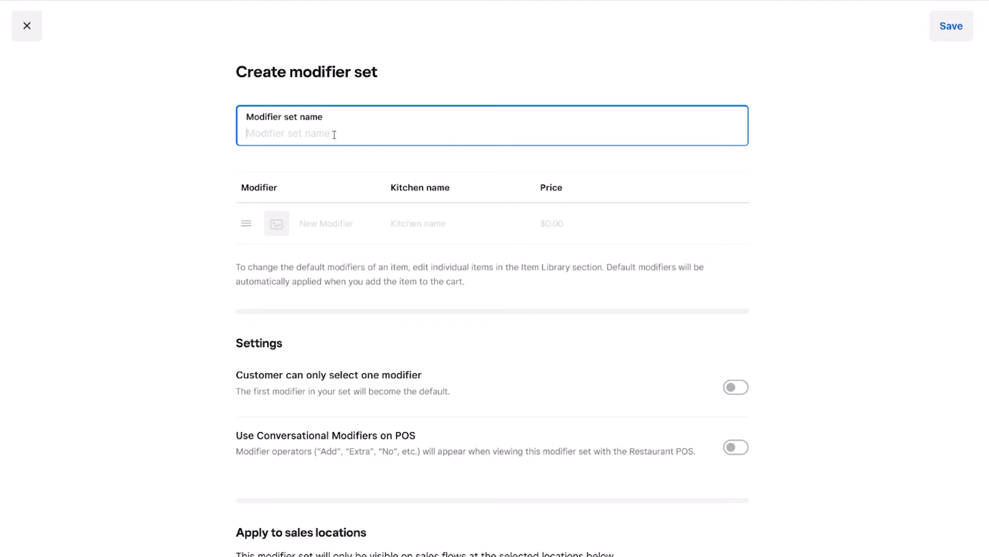
Step: Back on the modifier list, tick Chai Latte, Dark Roast, Masala Chai and Pikes Peak for Milk Choice and apply
click(27, 26)
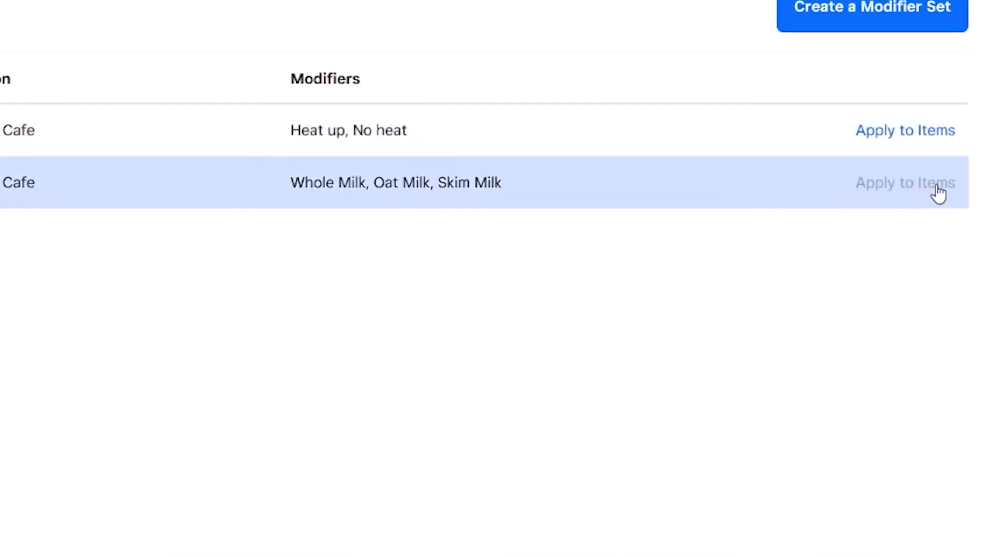
click(892, 192)
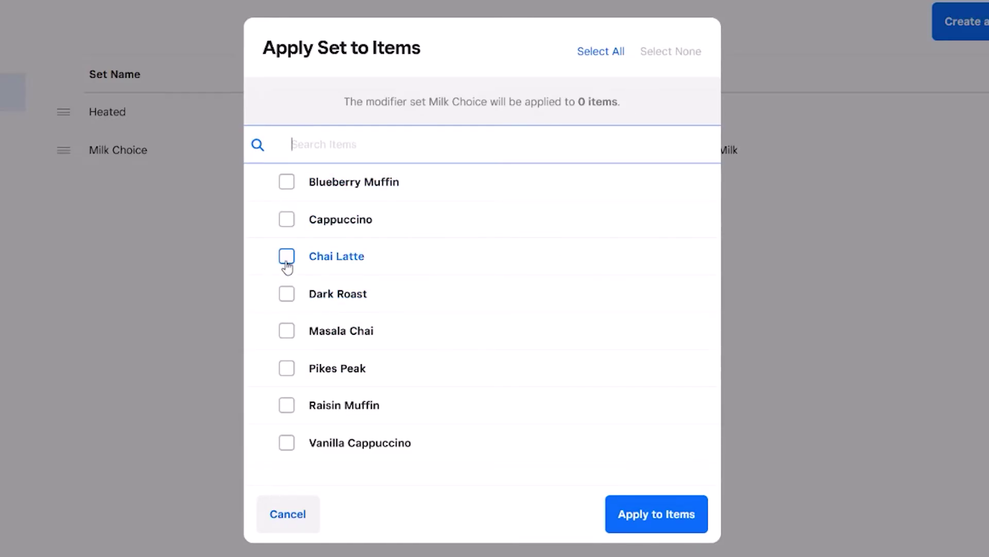
click(288, 222)
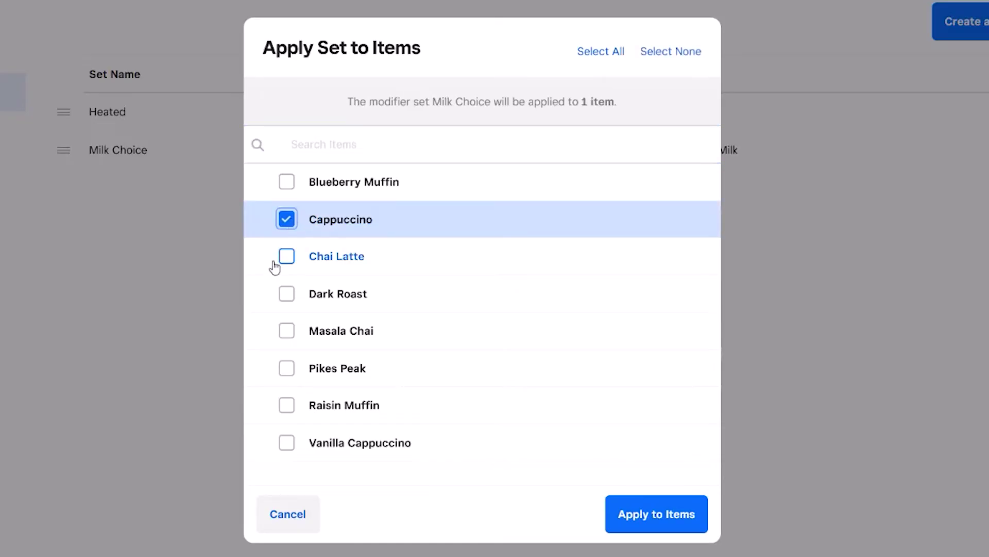
click(286, 256)
click(287, 295)
click(287, 330)
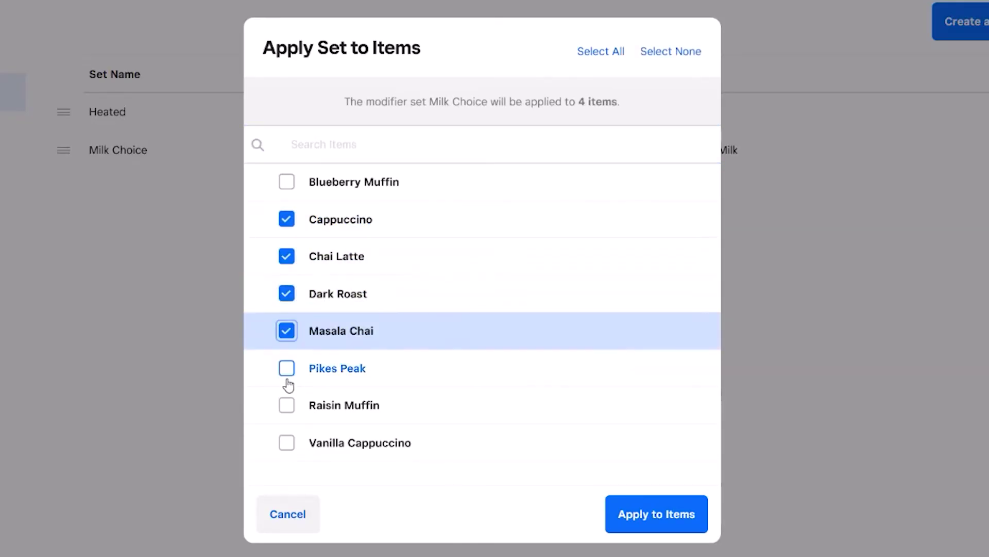
click(287, 368)
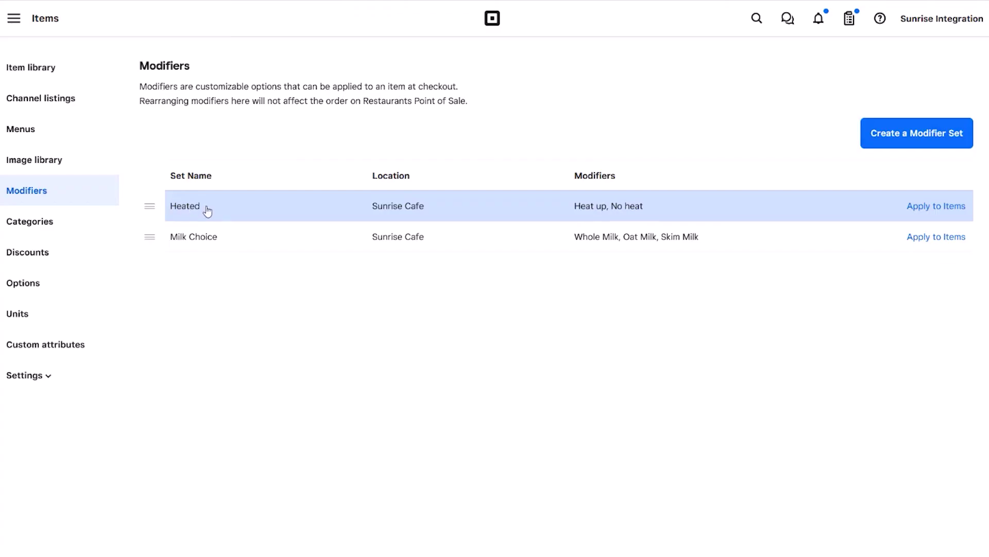
Step: Open the Heated modifier set, holding Heat up and No heat at $0.00, for editing
click(203, 211)
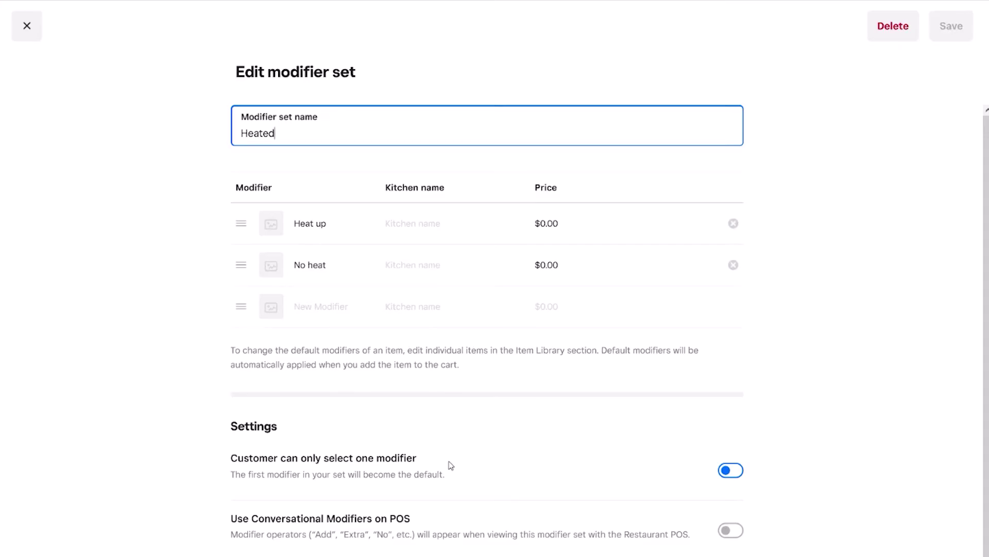
Step: Turn on 'Customer can only select one modifier' for Heated and save the set
click(738, 474)
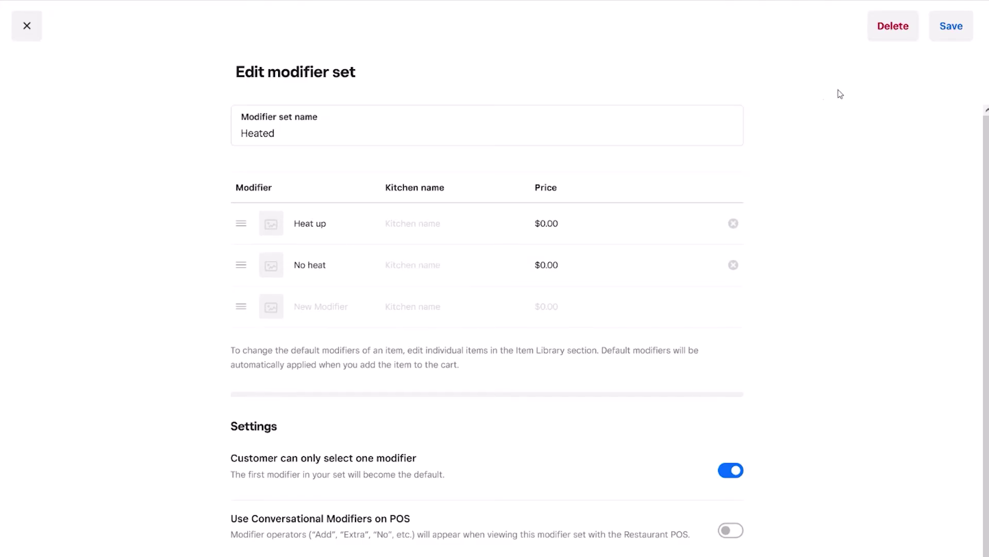
click(951, 29)
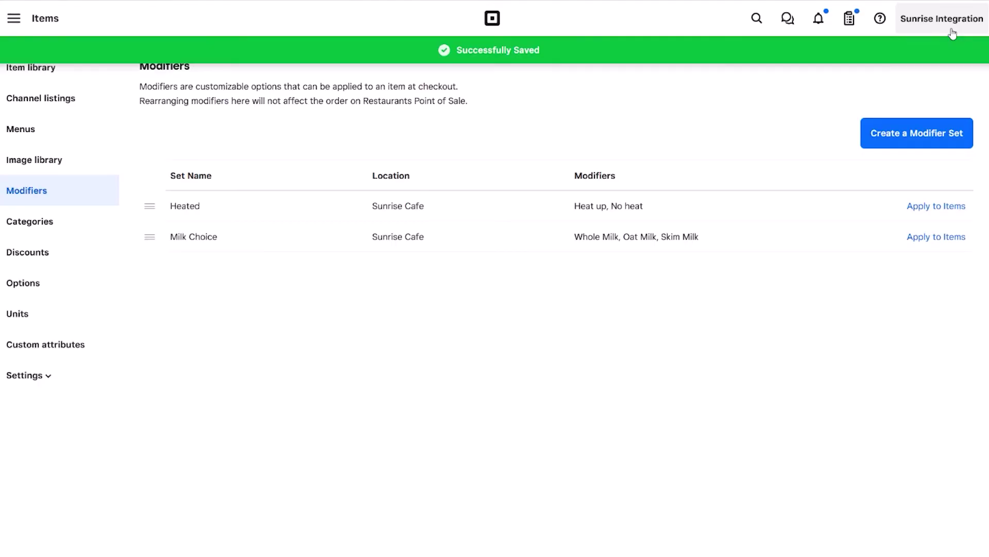
Step: Start a new modifier set named Flavor Syrup and add Vanilla at $0.50
click(899, 134)
text(Flav)
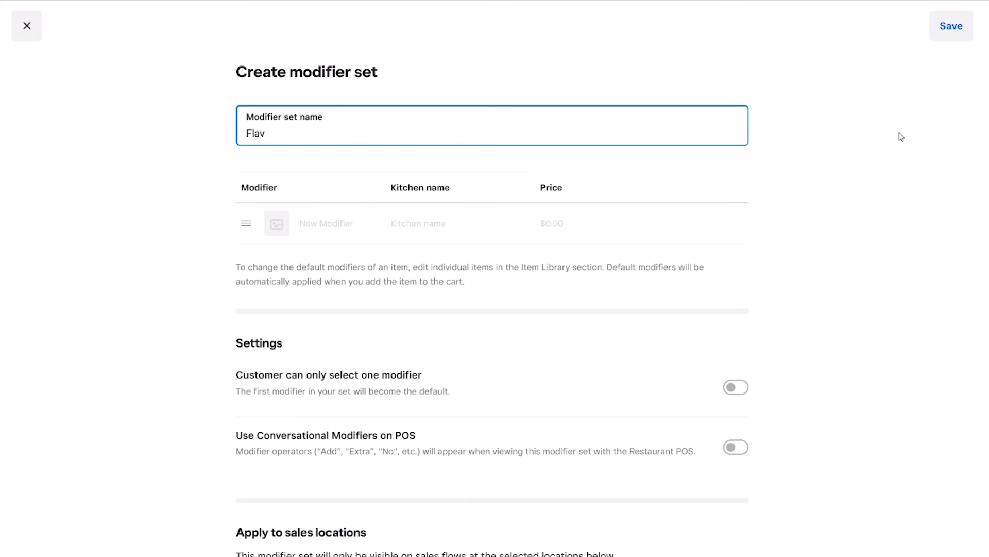
text(or Syrup)
click(340, 224)
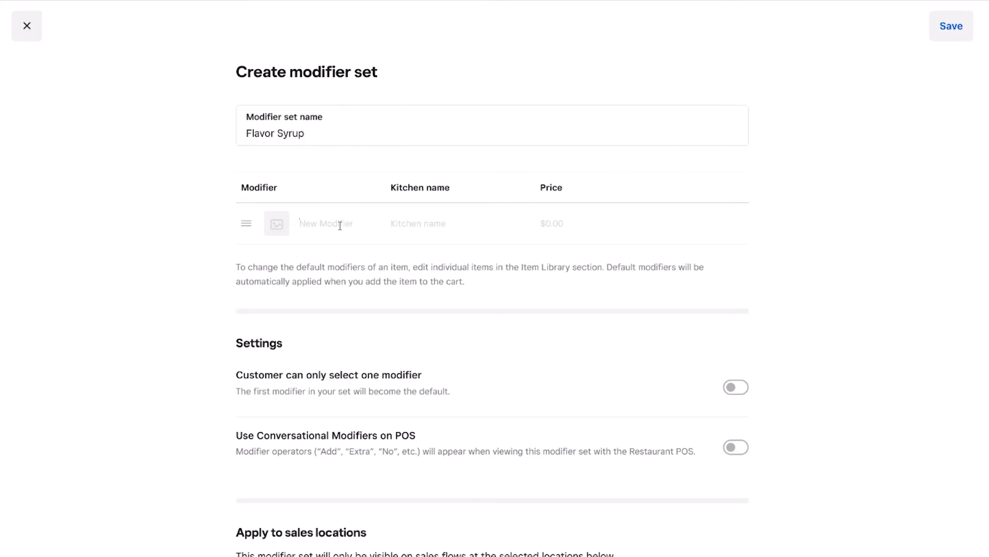
text(Vanilla)
key(Tab)
key(Tab)
text(50)
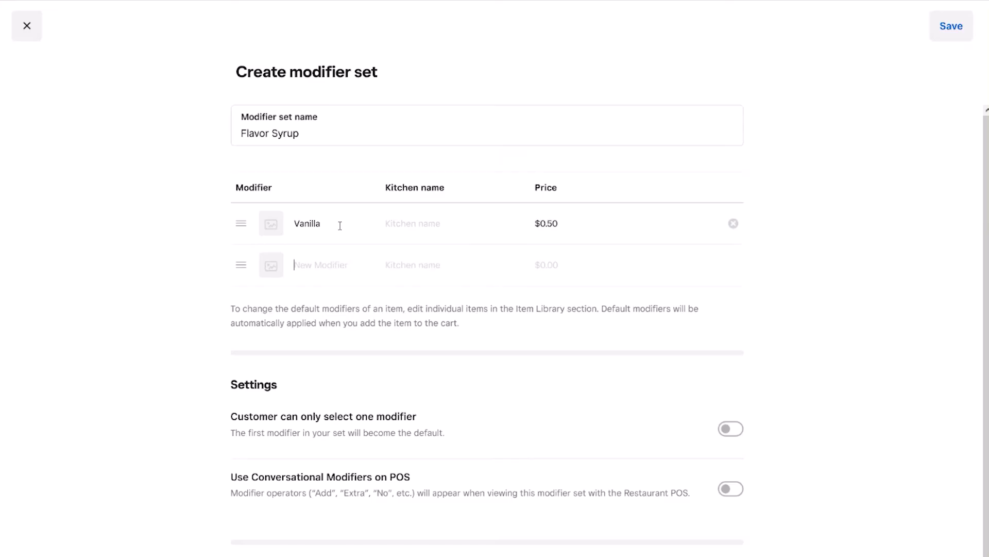
key(Tab)
Step: Add Chocolate and Caramel at $0.50 each, then save the Flavor Syrup set
text(Chocolate)
key(Tab)
key(Tab)
text(50)
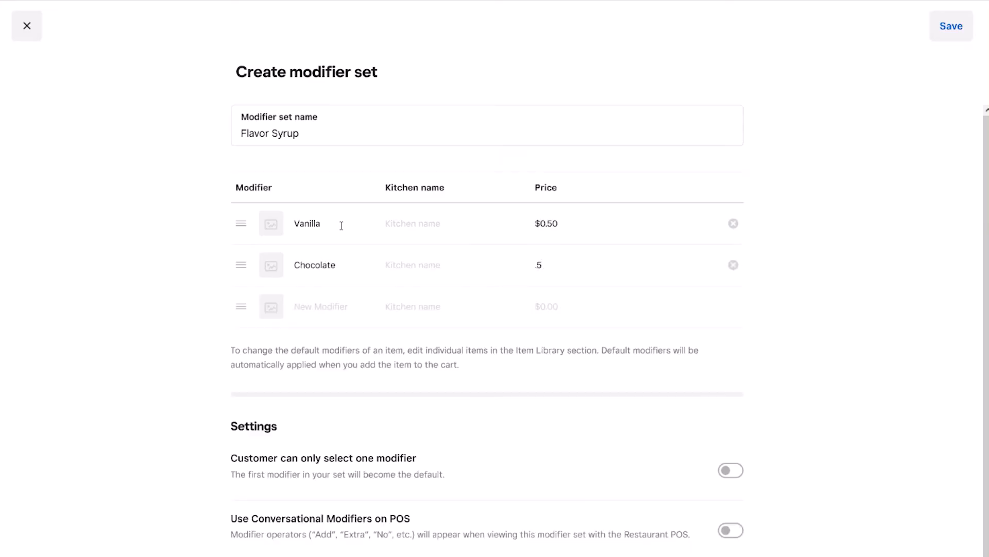
key(Tab)
text(Carame)
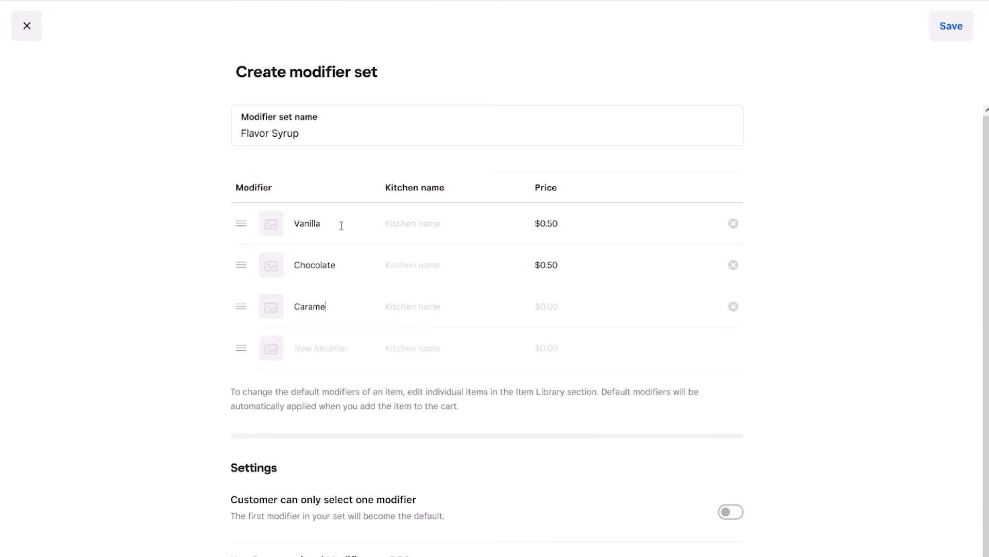
key(Tab)
key(Tab)
text(50)
key(Tab)
scroll(139, 330, down, 2)
click(647, 416)
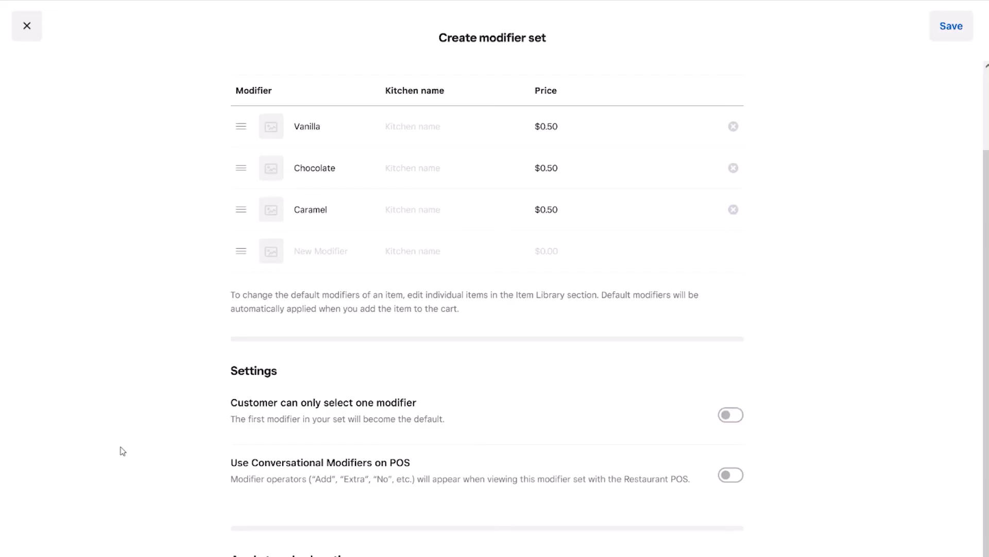
scroll(936, 217, up, 2)
click(949, 26)
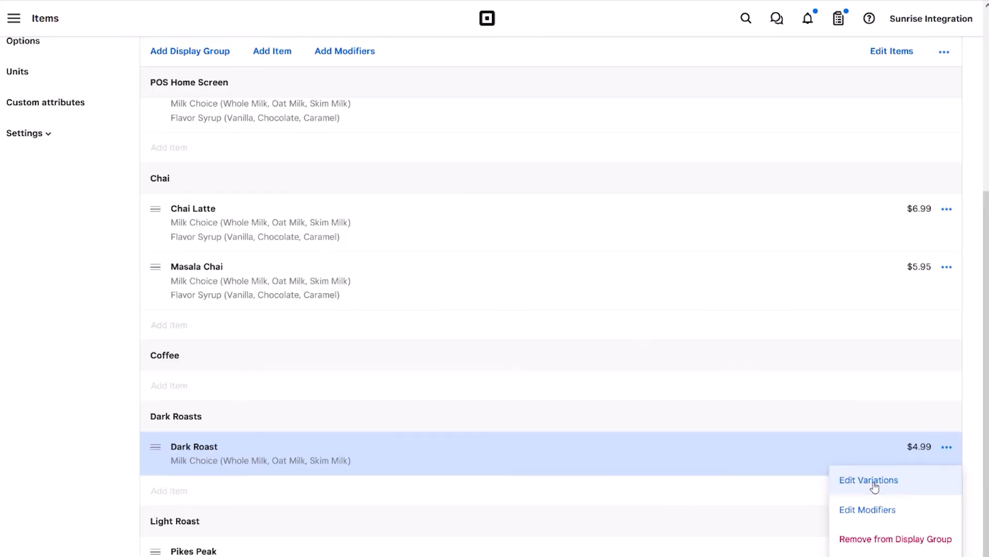
Step: Open Dark Roast's variations, showing Regular at $4.99, and select the Regular name
click(875, 486)
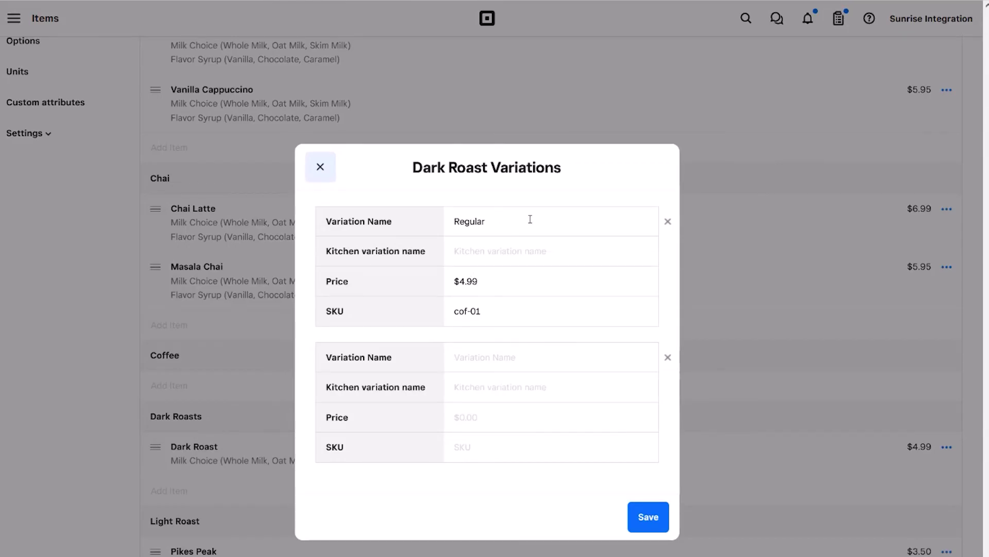
click(473, 223)
Step: Rename Regular to Medium and add a Large variation at $5.50 with SKU cof-01-L
double_click(472, 223)
click(446, 207)
double_click(477, 228)
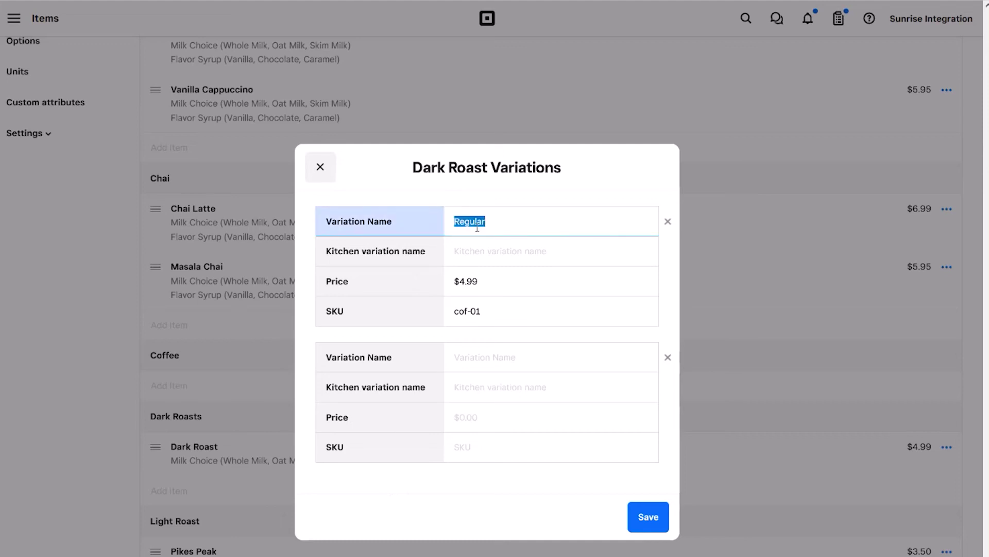
text(Medium)
click(483, 358)
text(La)
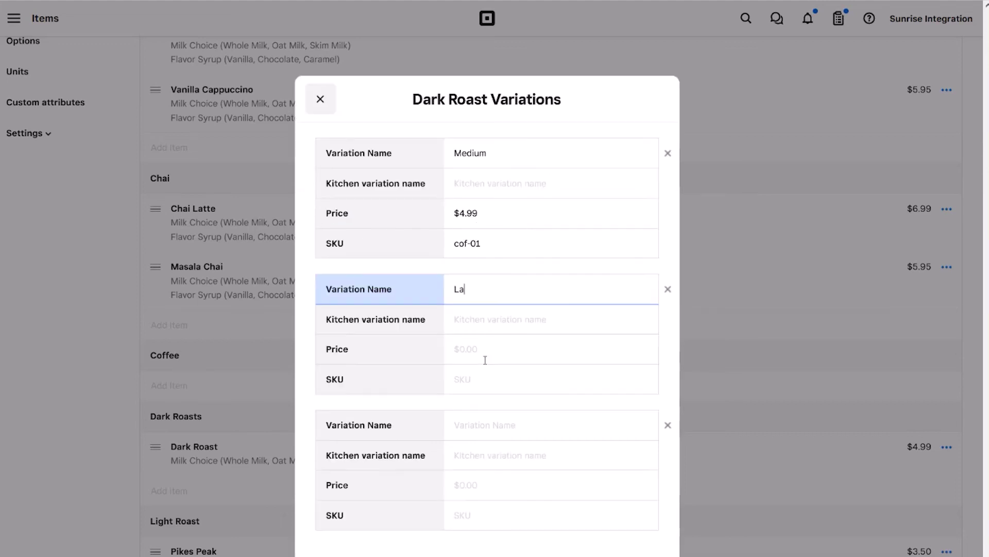
text(rge)
key(Tab)
key(Tab)
text(5.5)
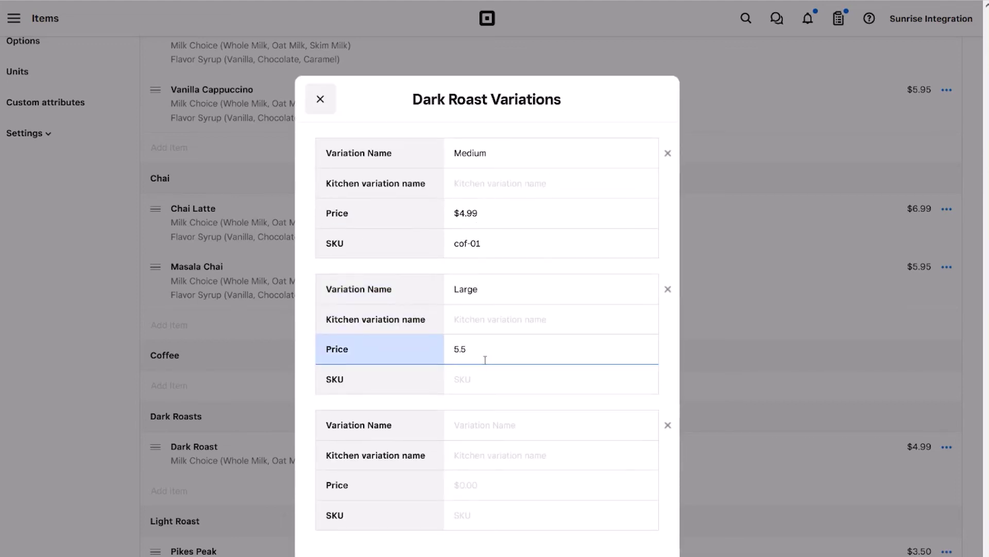
key(Tab)
text(cof-01)
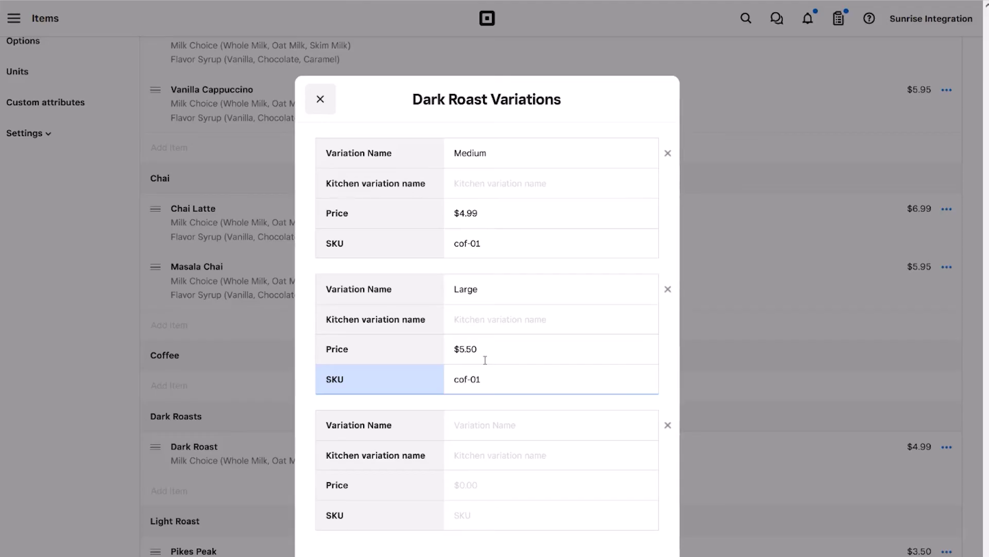
text(-L)
Step: Add a Small variation, then clear its mistaken $400.00 price
click(475, 430)
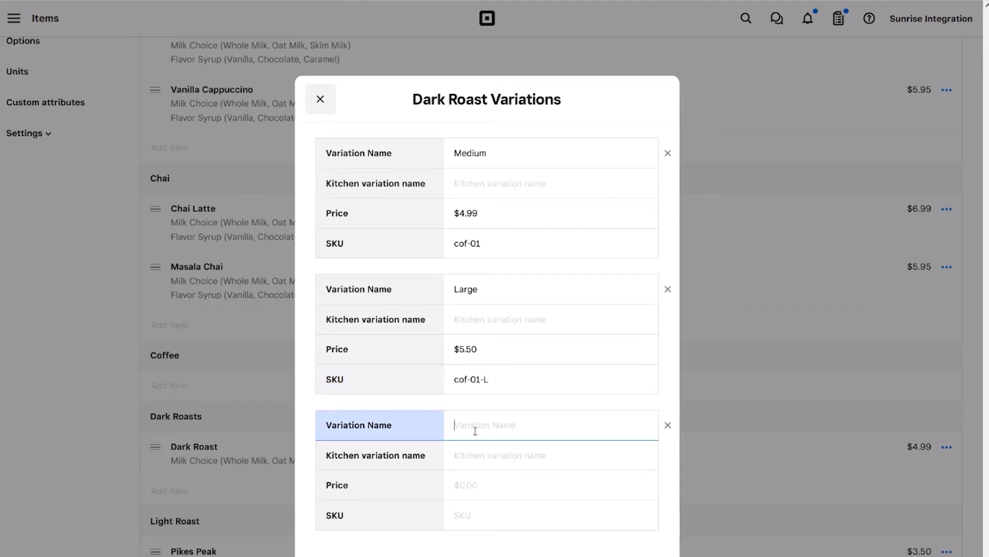
text(Small)
key(Tab)
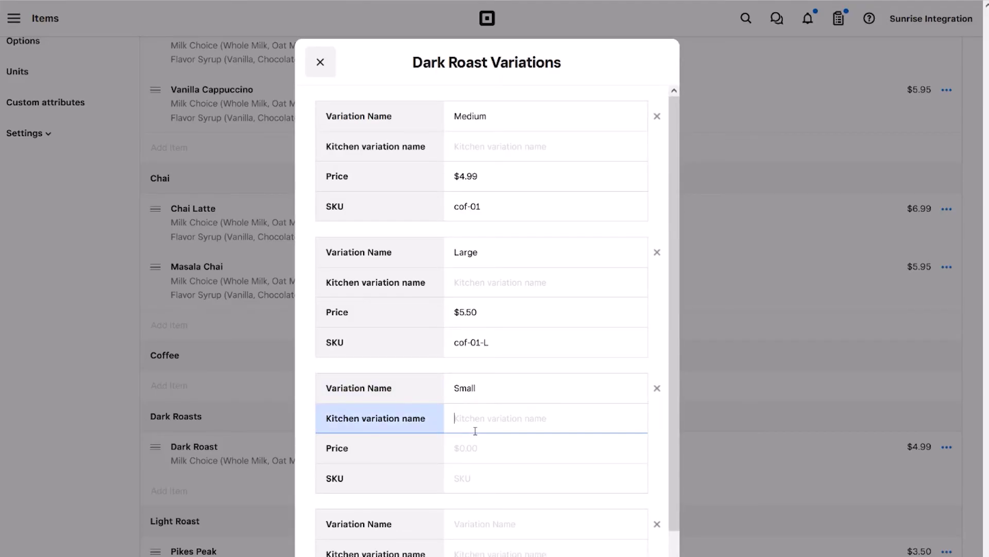
key(Tab)
text(400)
key(Tab)
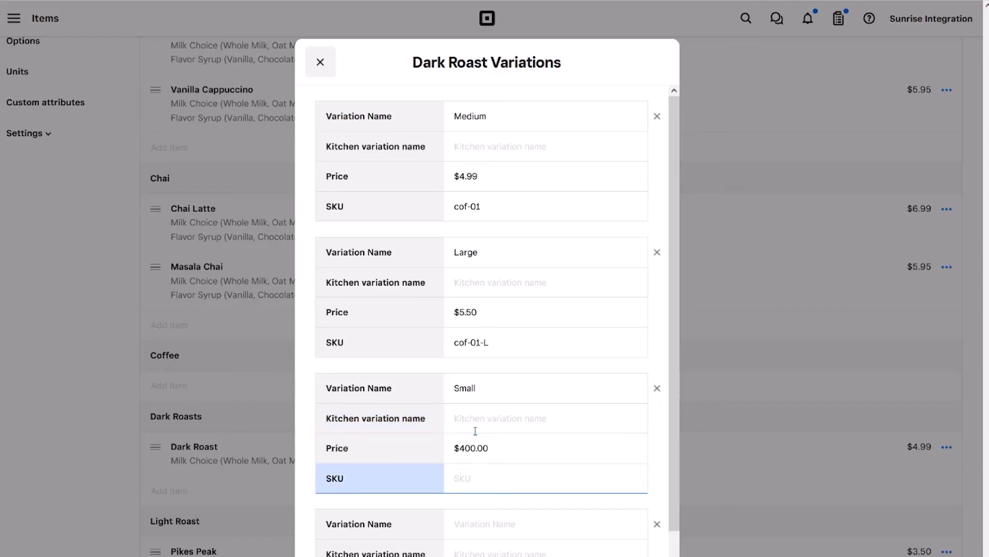
click(491, 446)
key(BackSpace)
key(BackSpace)
key(BackSpace)
key(BackSpace)
key(BackSpace)
key(BackSpace)
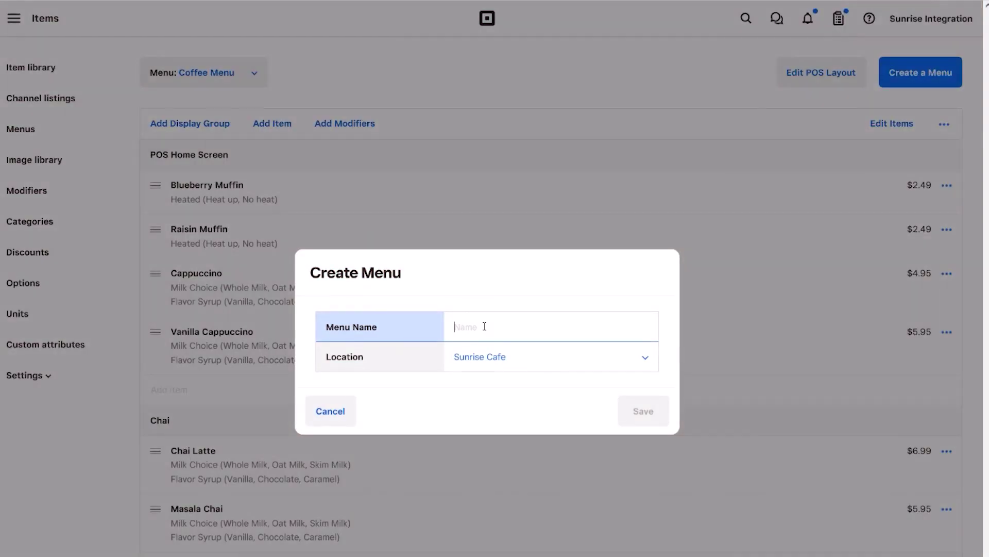
Step: Name the new menu 'Food Menu', save it, then switch menus from the Menu dropdown
text(Mul)
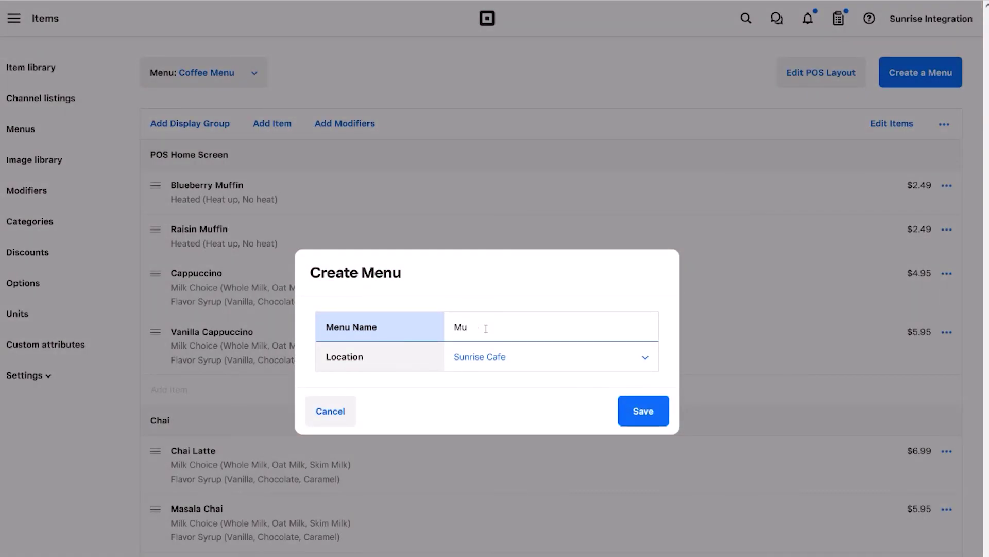
key(BackSpace)
key(BackSpace)
key(BackSpace)
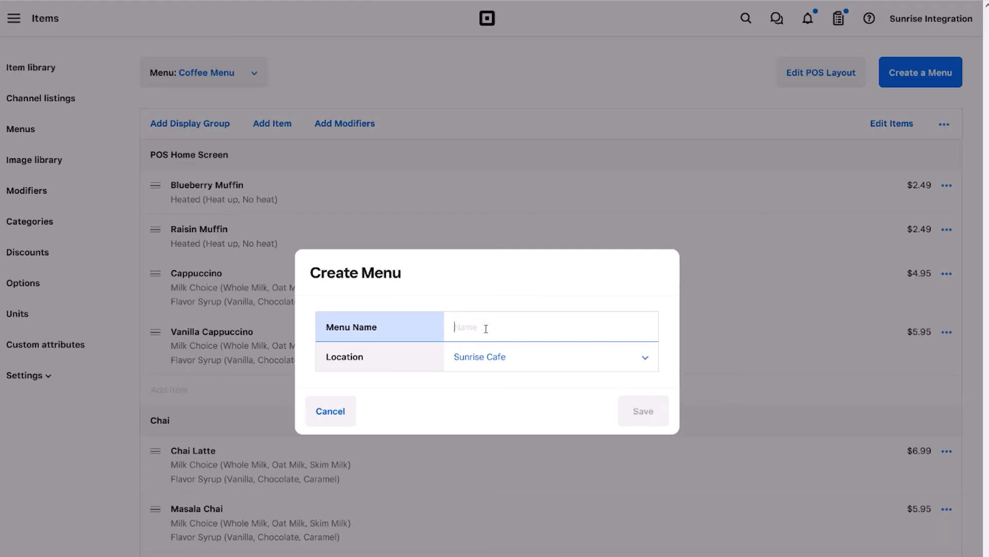
text(Food Menu)
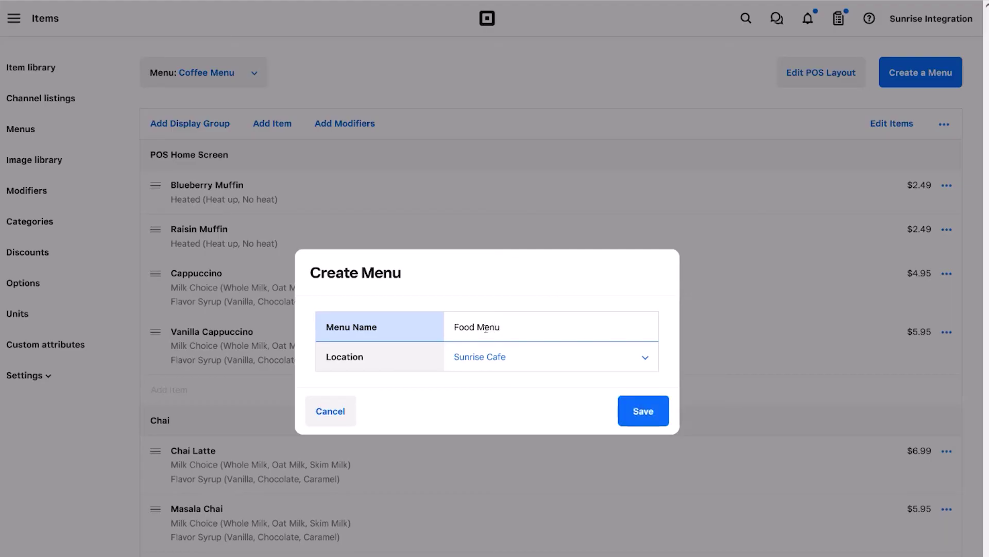
click(639, 412)
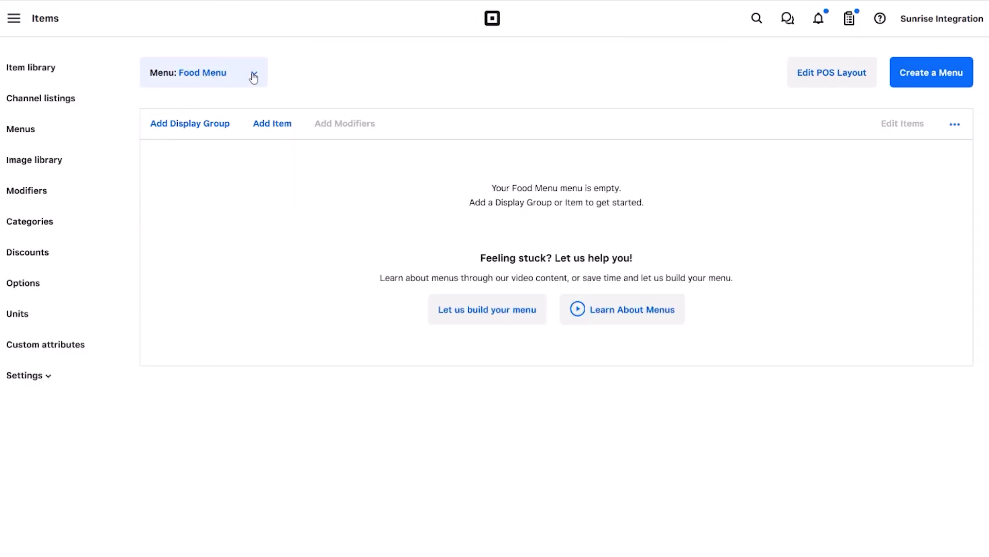
click(252, 77)
click(177, 133)
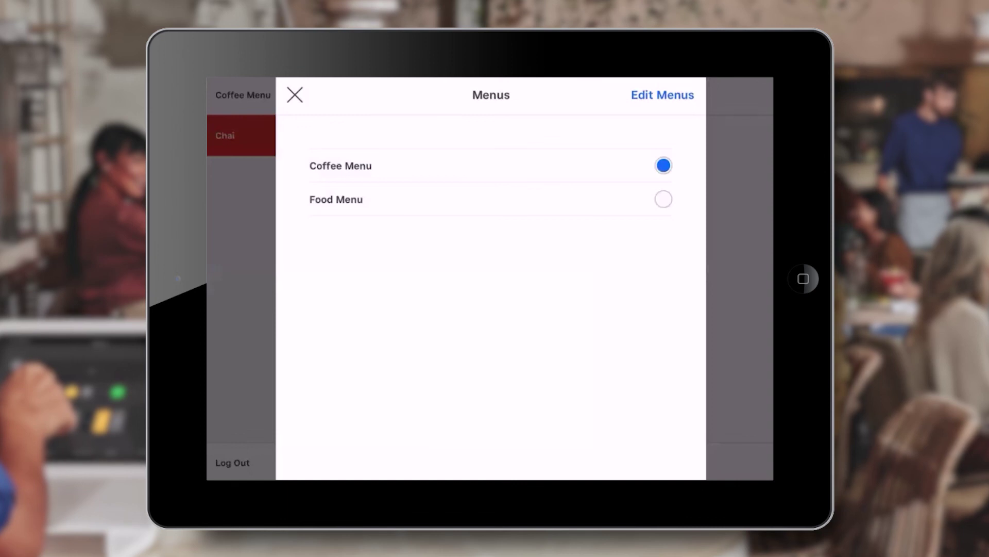
Step: On the POS, switch to Food Menu and add a Heat up Blueberry Muffin ($2.49) to the check
click(336, 199)
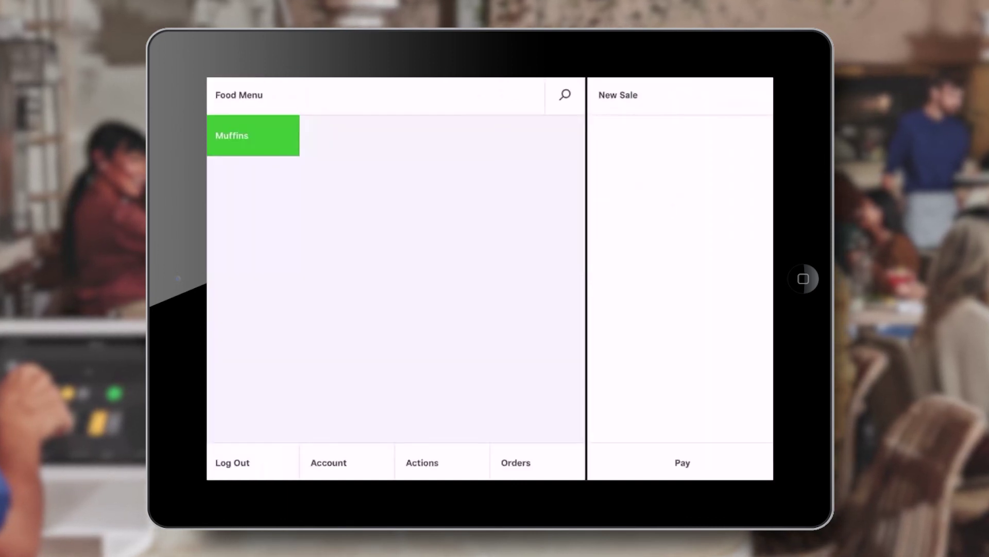
click(253, 135)
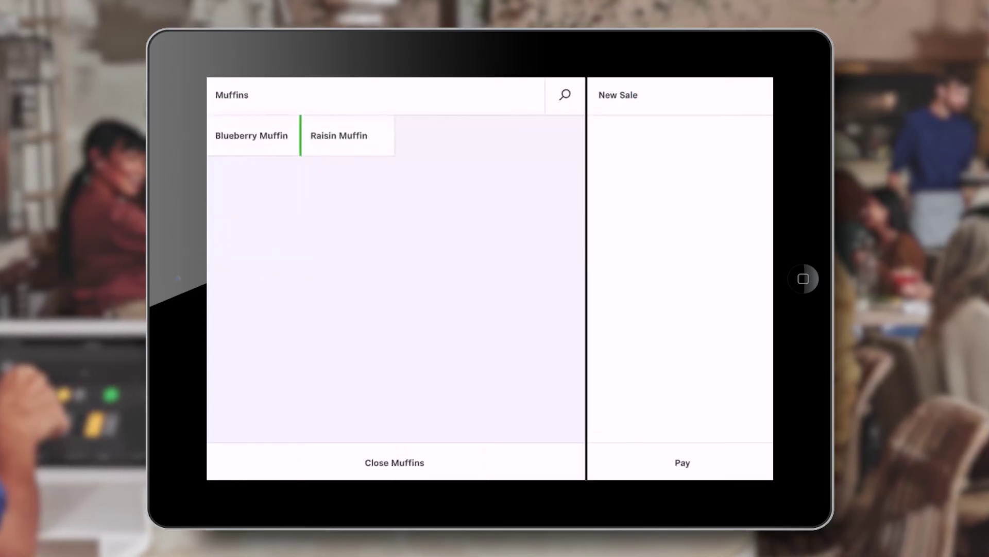
click(252, 135)
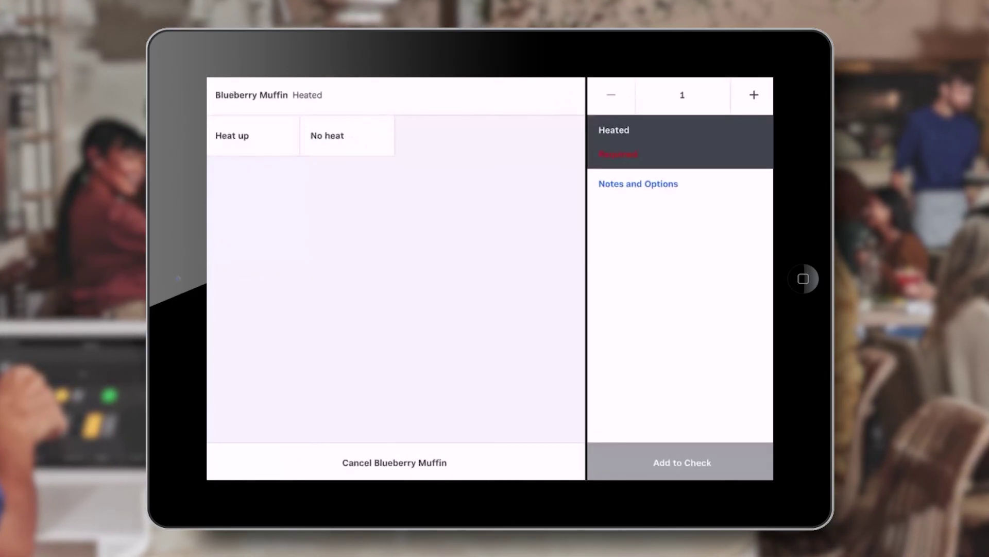
click(253, 135)
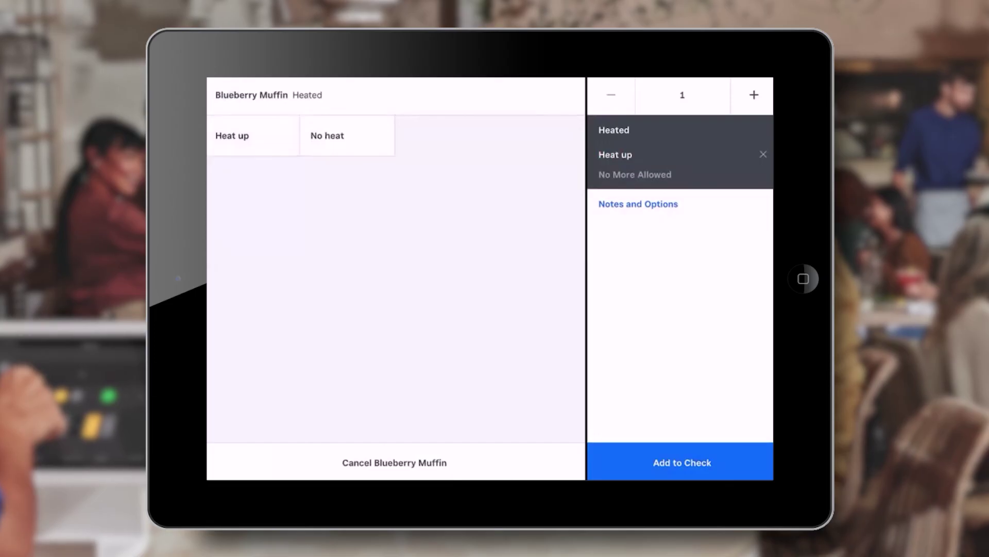
click(682, 462)
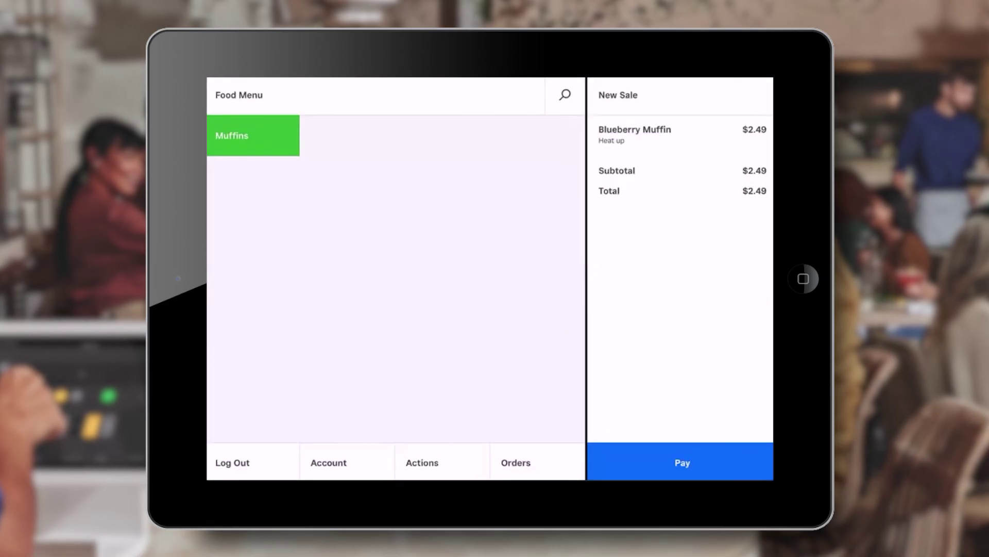